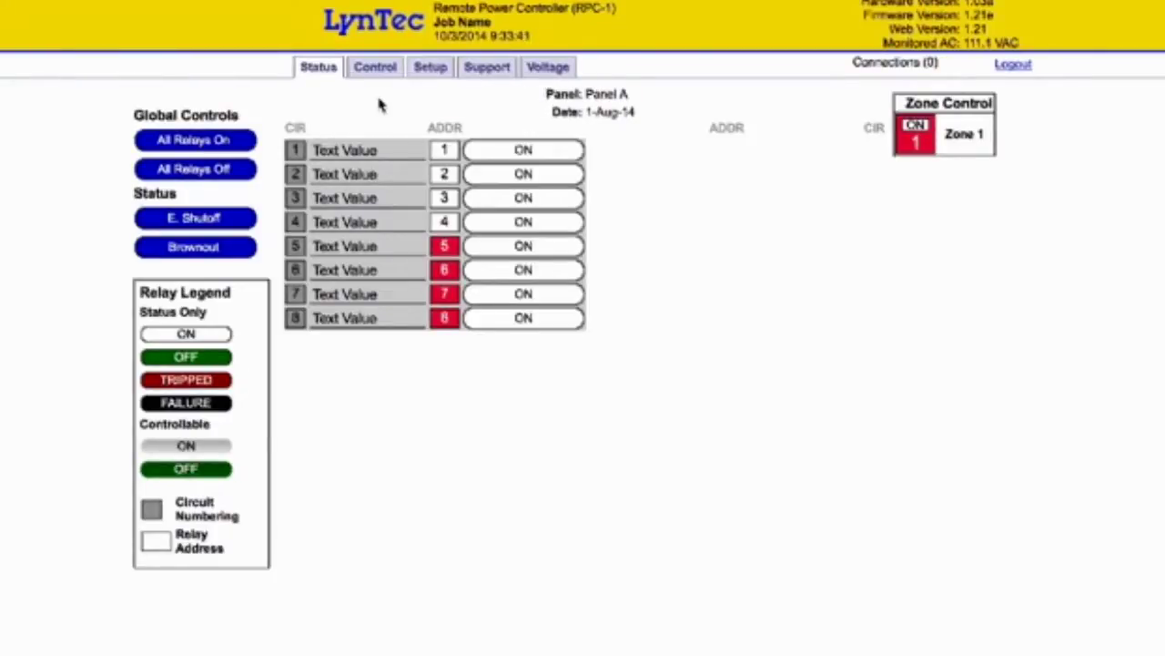
# On the Control page, switch relay 1 off and back on
pyautogui.click(383, 70)
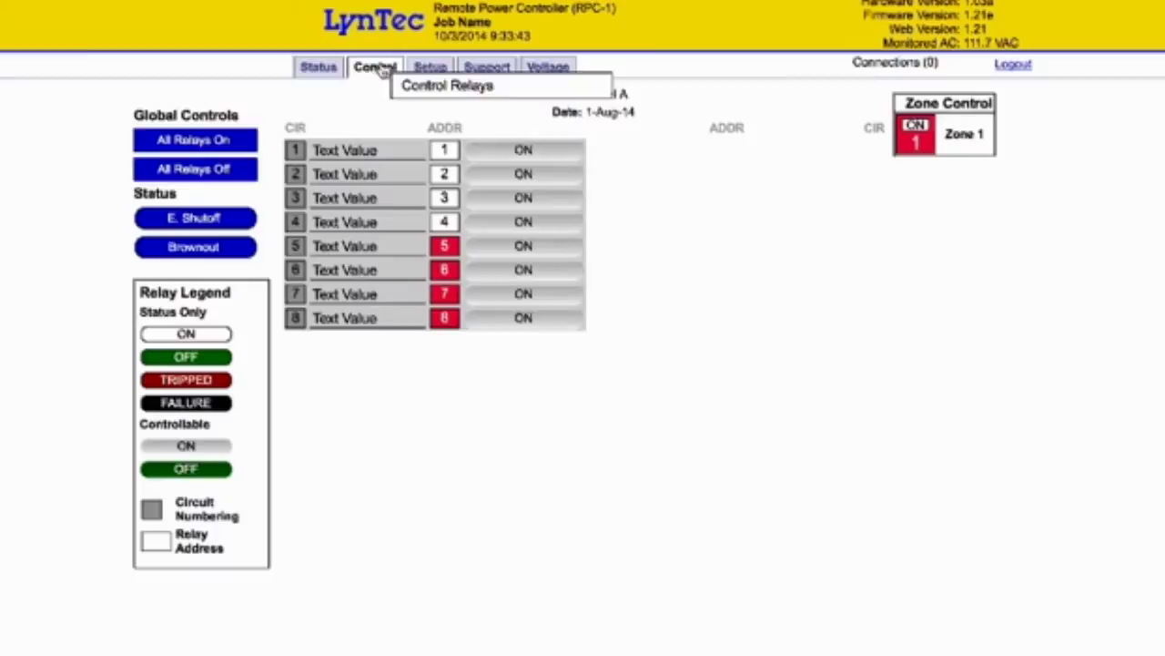
pyautogui.click(510, 155)
pyautogui.click(510, 155)
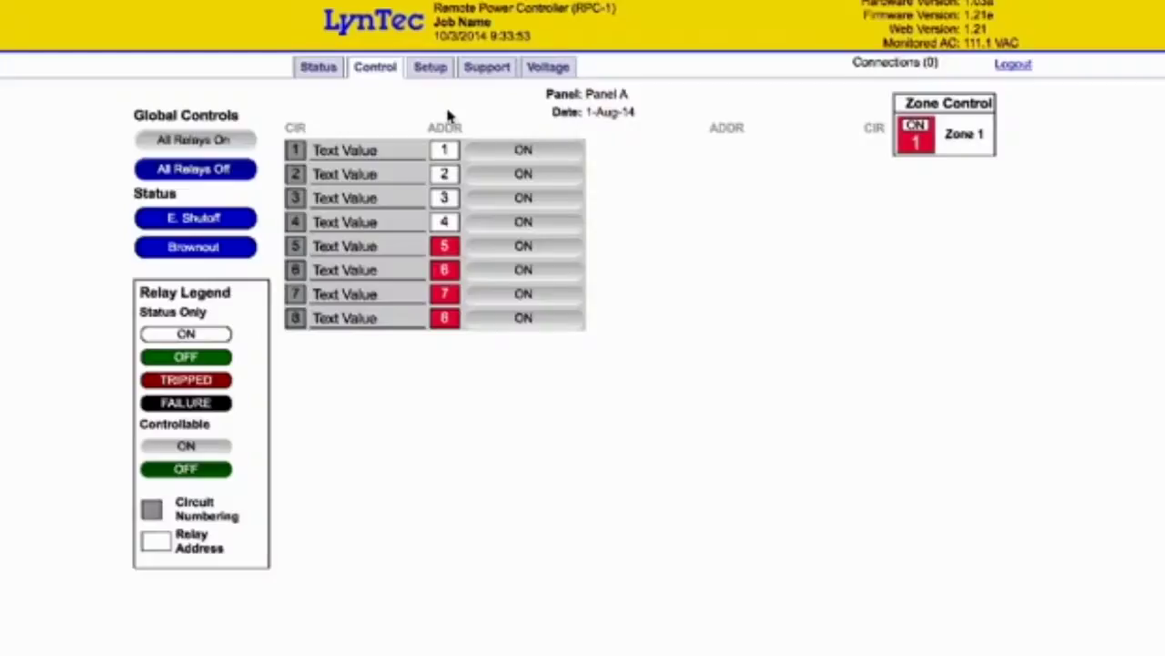
# Look through the Setup Home and Network pages, then return to the Panels setup page
pyautogui.click(432, 73)
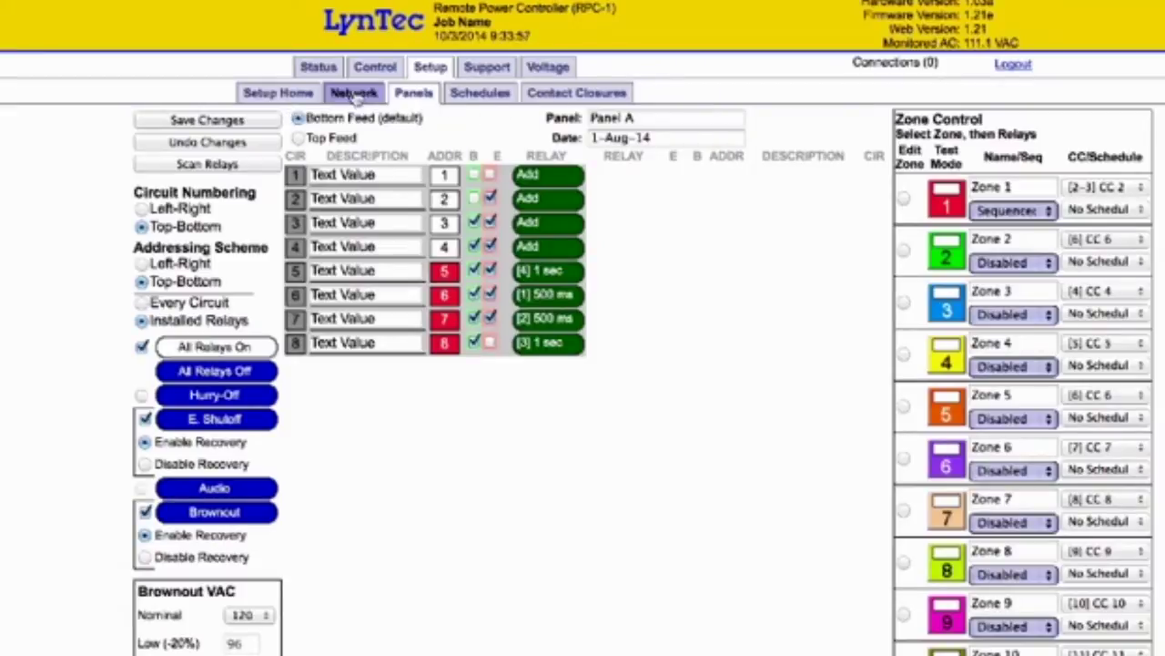
pyautogui.click(301, 99)
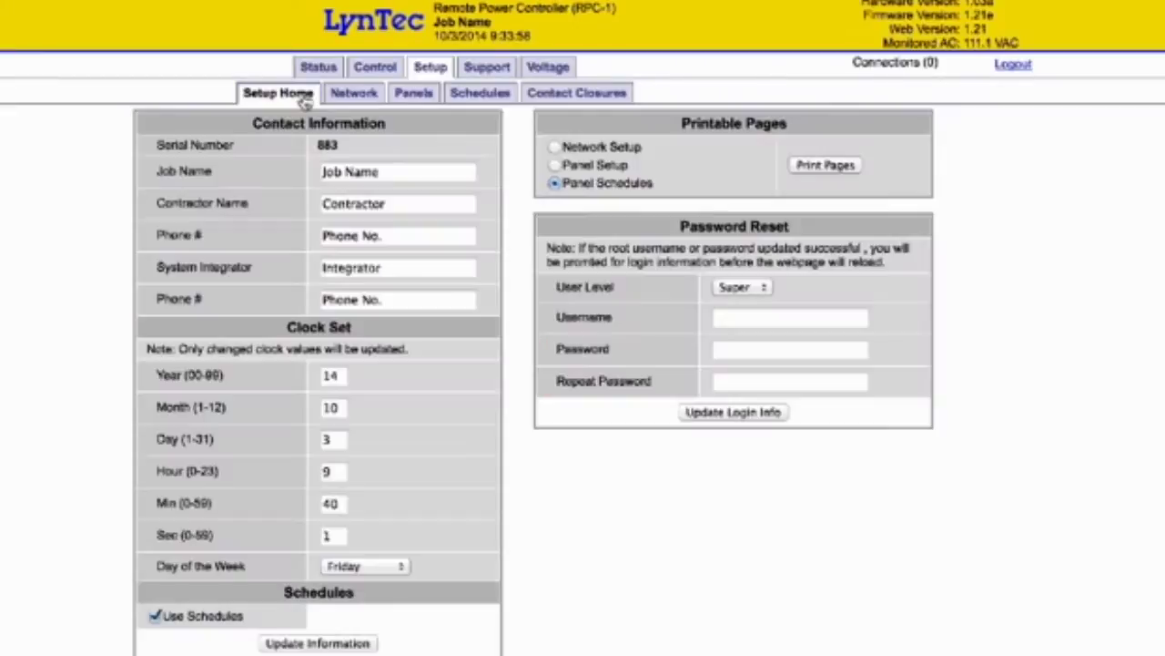
pyautogui.click(361, 96)
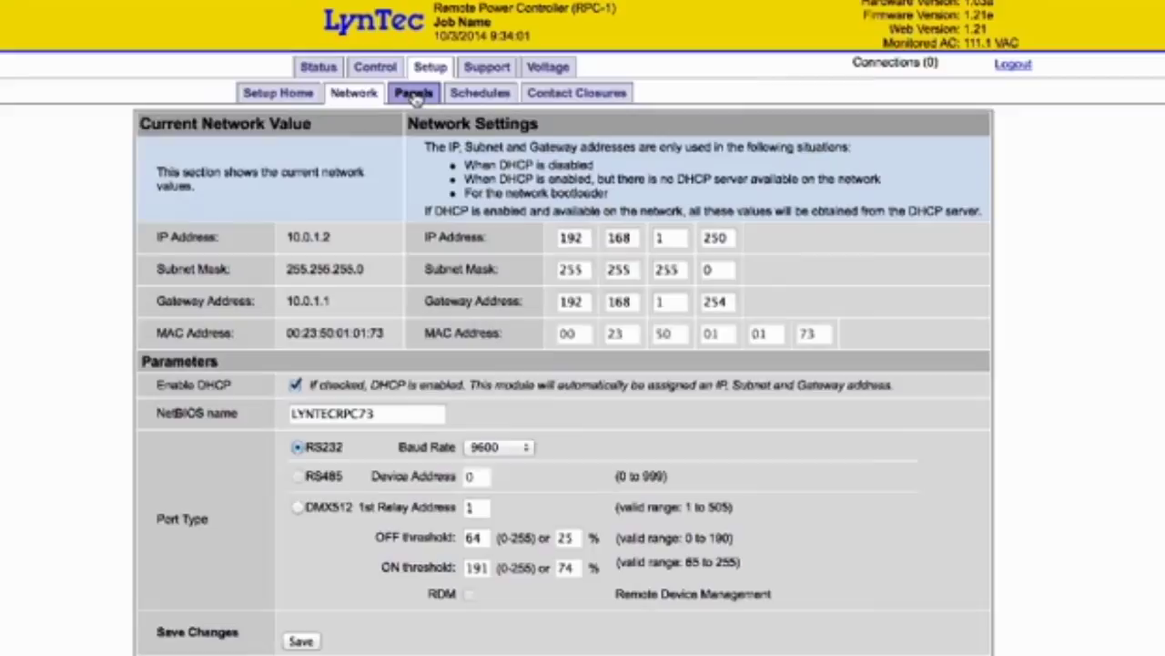
pyautogui.click(414, 95)
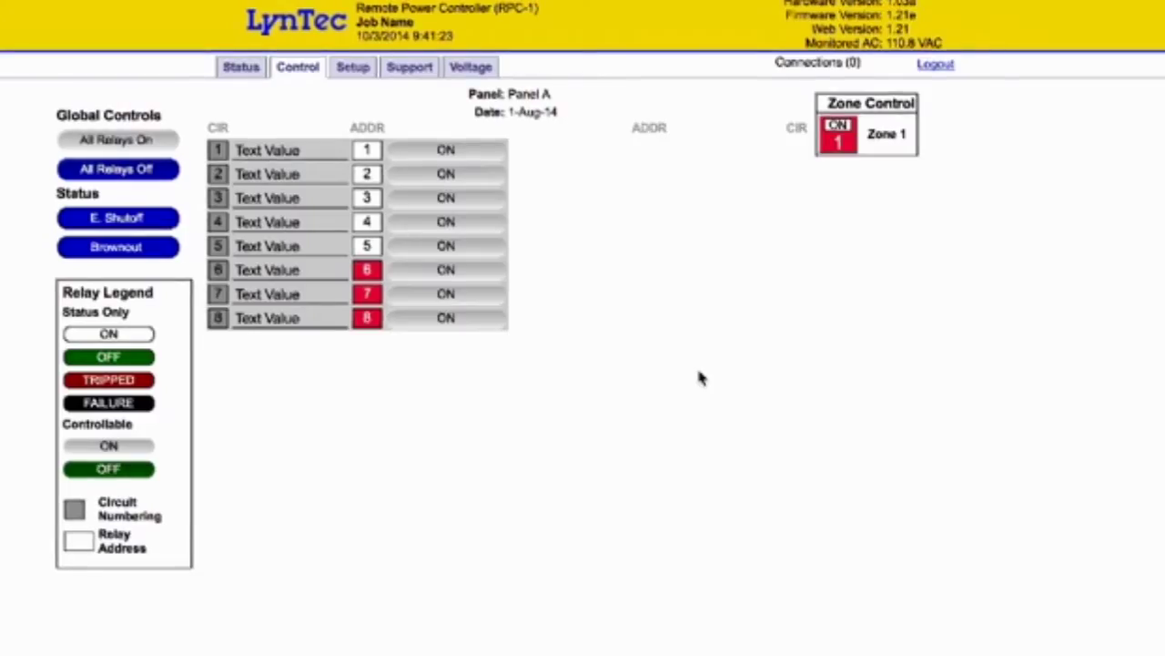
# From Setup > Panels, expand Zone 2's Name/Seq operating-mode dropdown
pyautogui.click(355, 68)
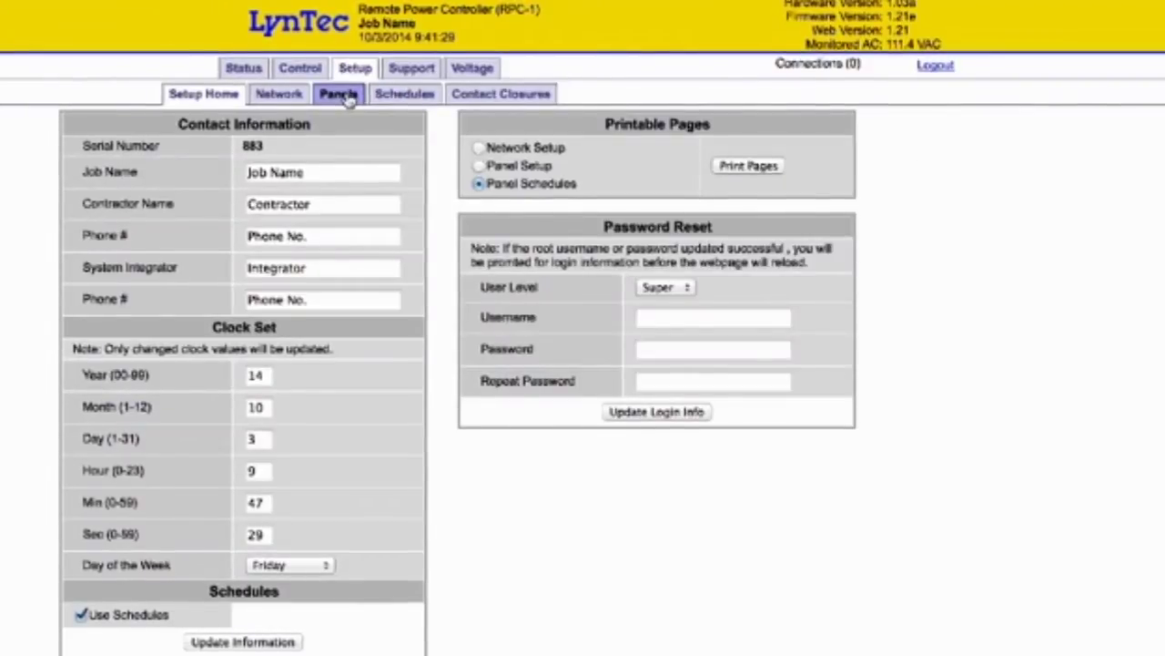
pyautogui.click(339, 95)
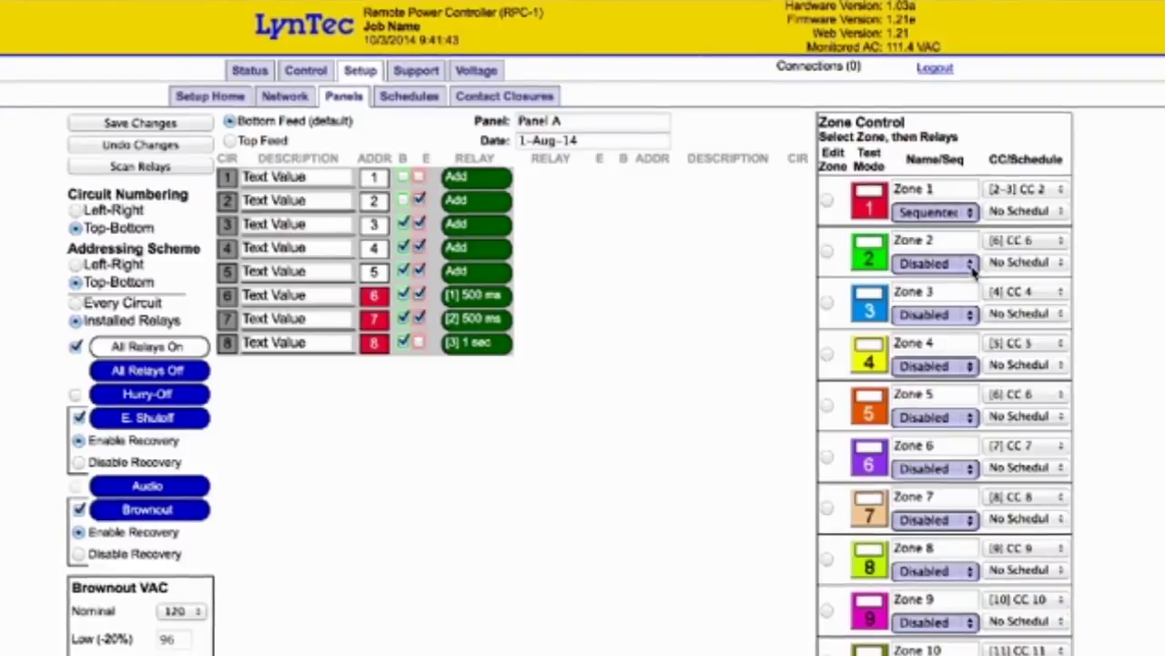
pyautogui.click(972, 265)
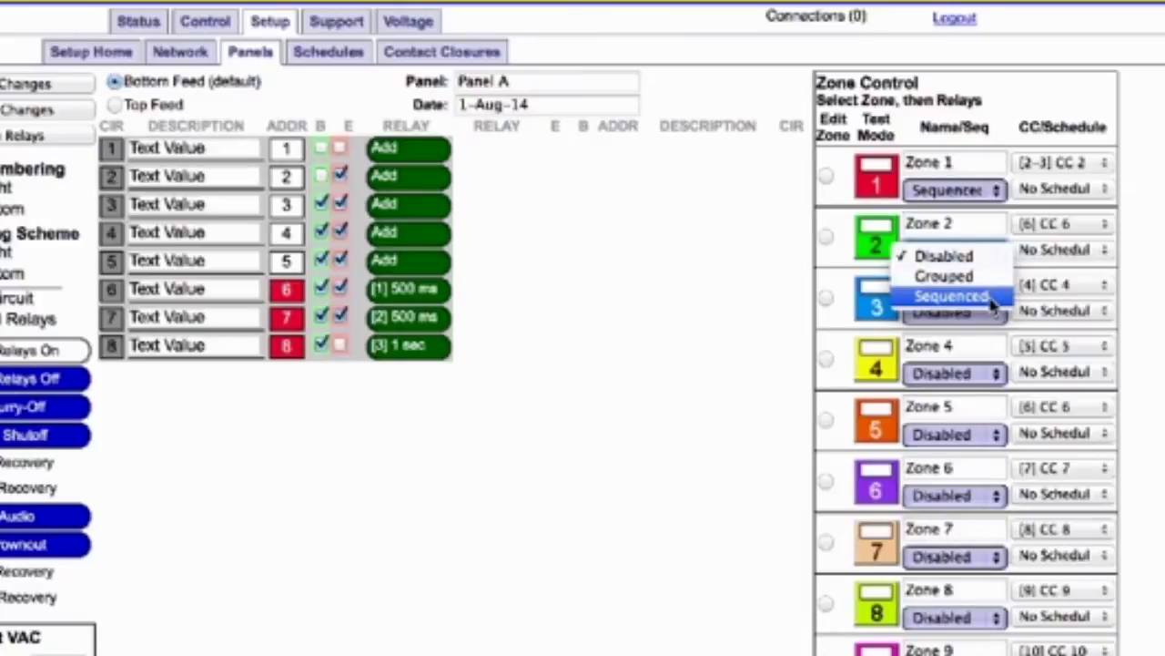
# Make Zone 2 Sequenced, add relays 1 and 3, and move relay 3 to first position
pyautogui.click(991, 300)
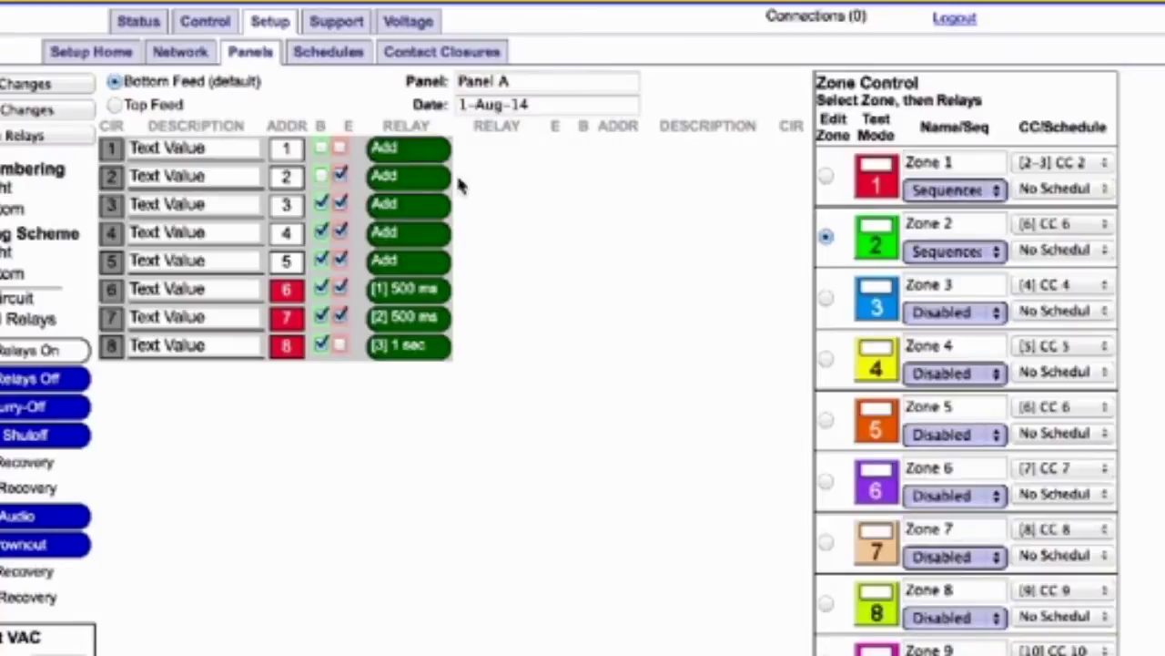
pyautogui.click(409, 151)
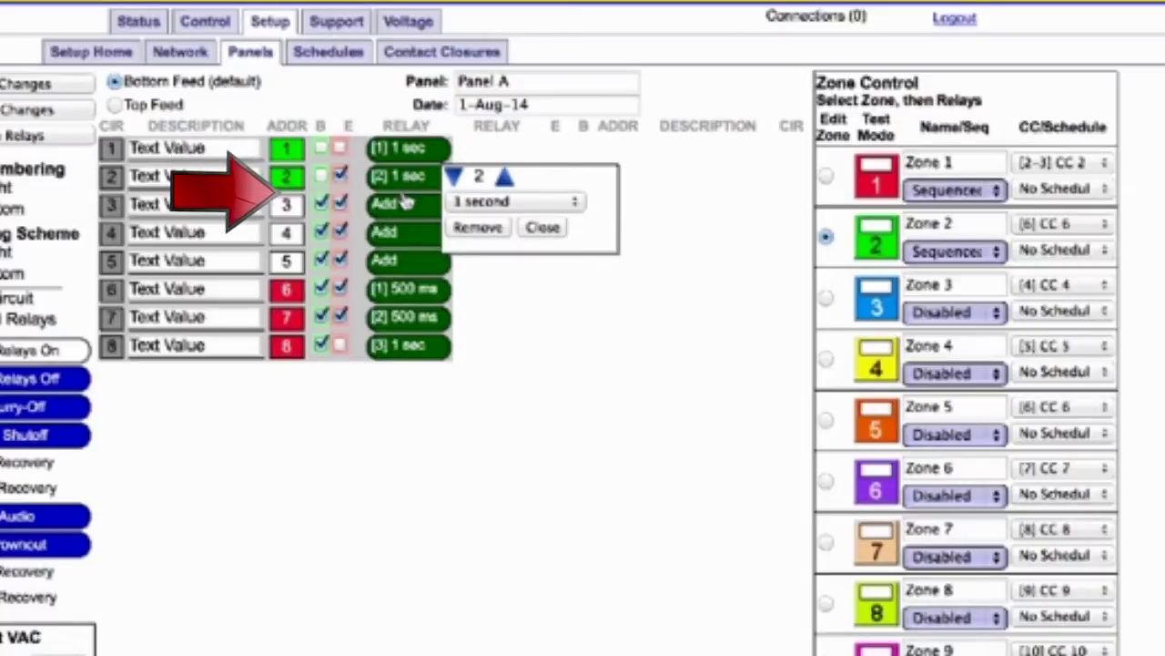
pyautogui.click(405, 203)
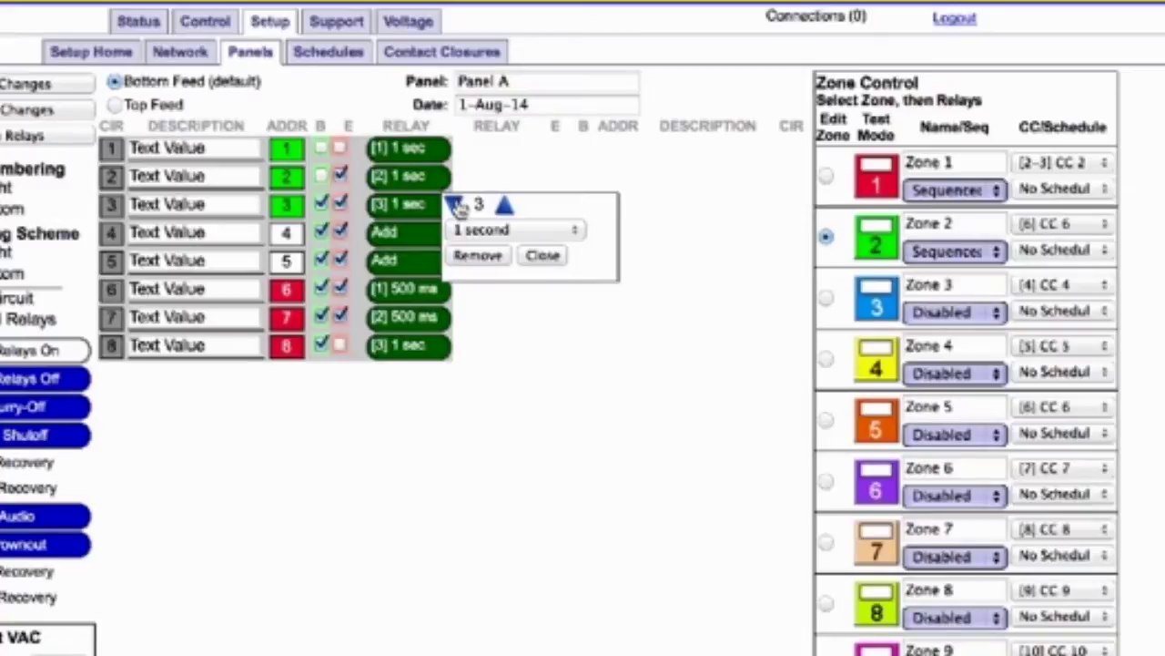
pyautogui.click(455, 205)
pyautogui.click(455, 205)
# Set the step duration of relays 3 and 2 to 125 ms
pyautogui.click(577, 233)
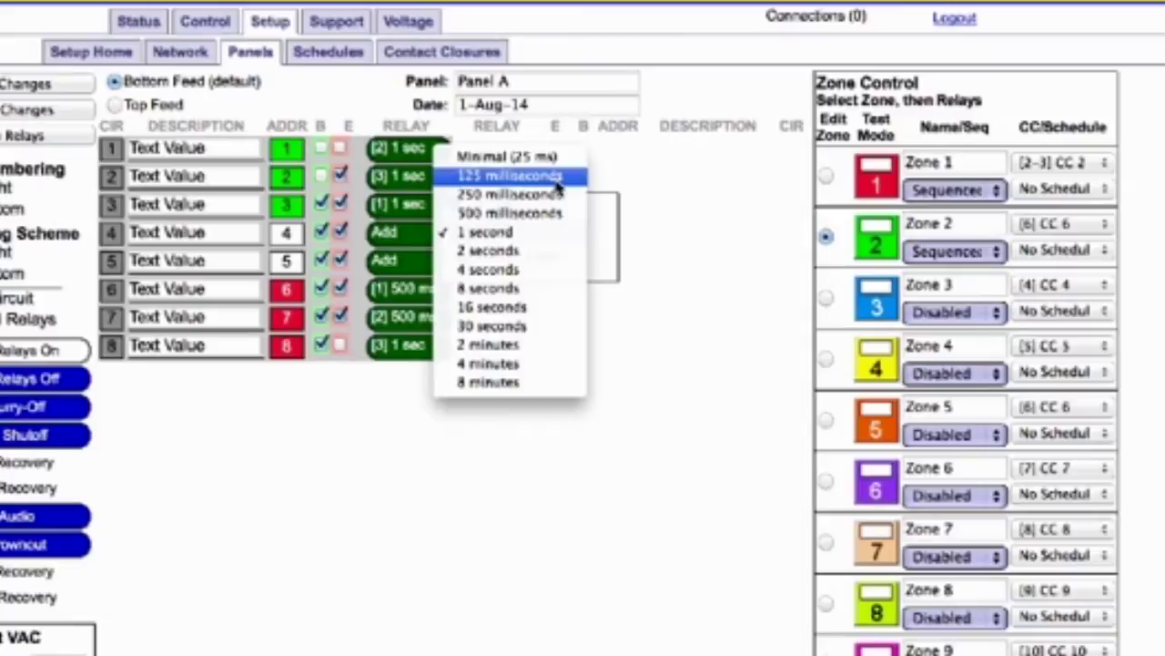
pyautogui.click(556, 179)
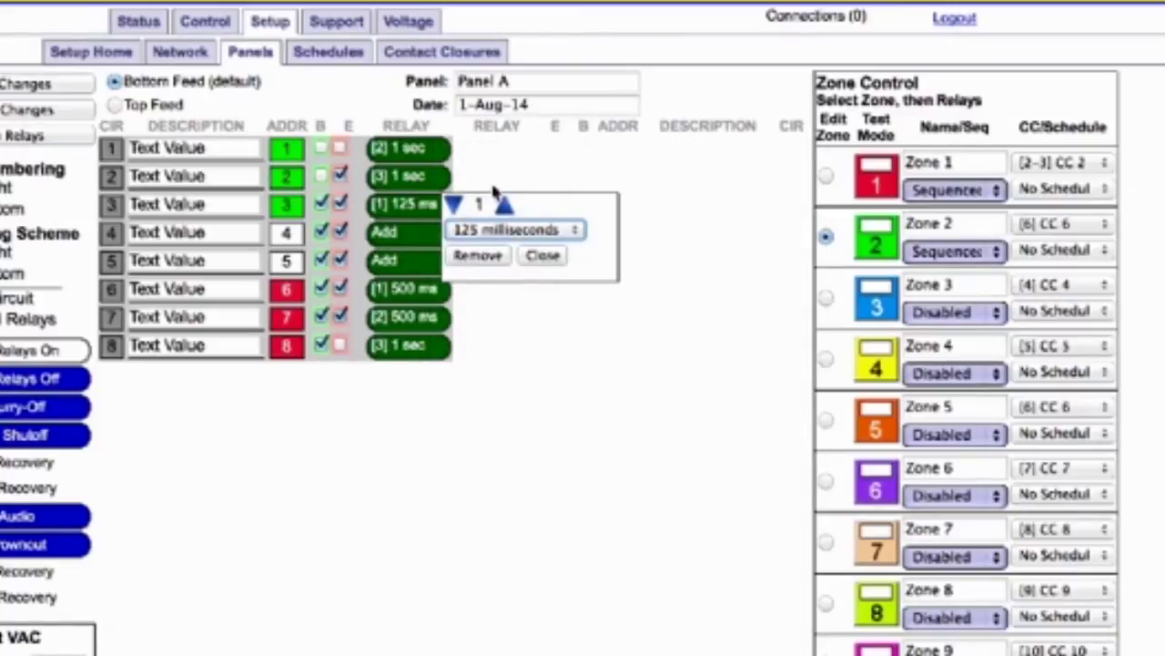
pyautogui.click(421, 180)
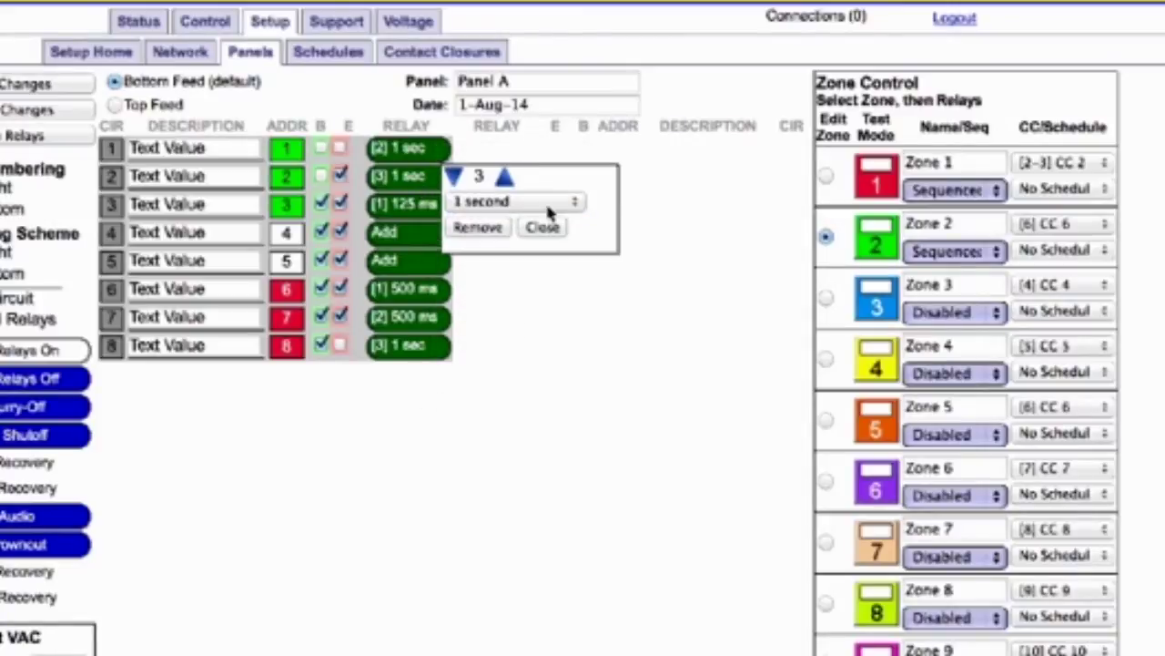
pyautogui.click(577, 204)
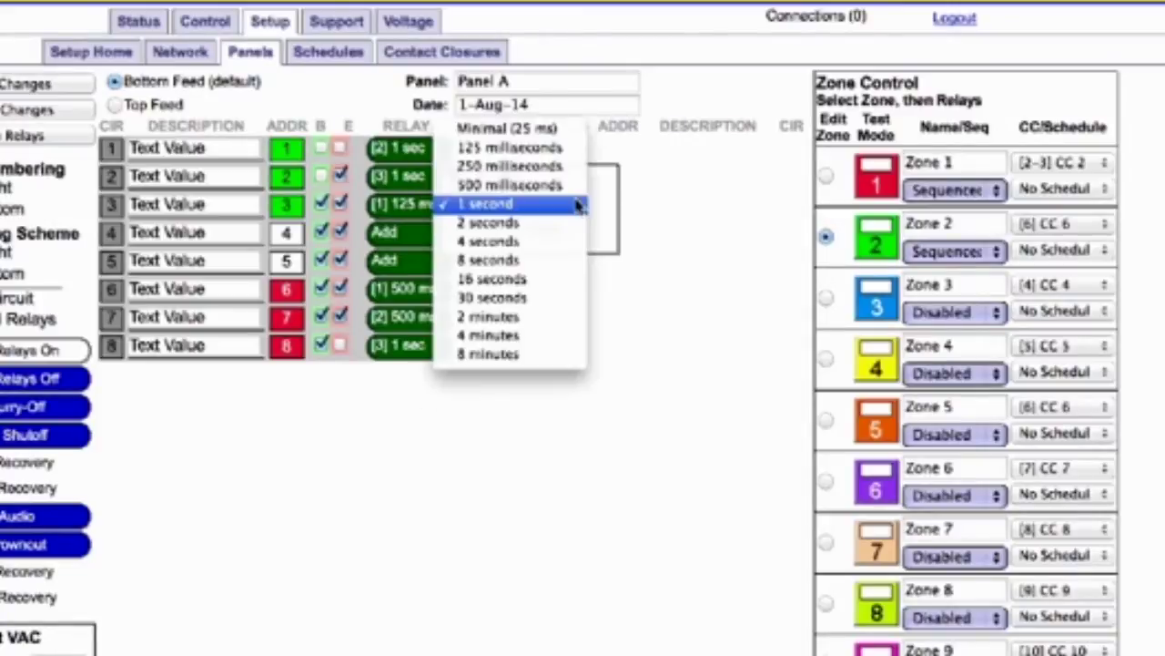
pyautogui.click(533, 149)
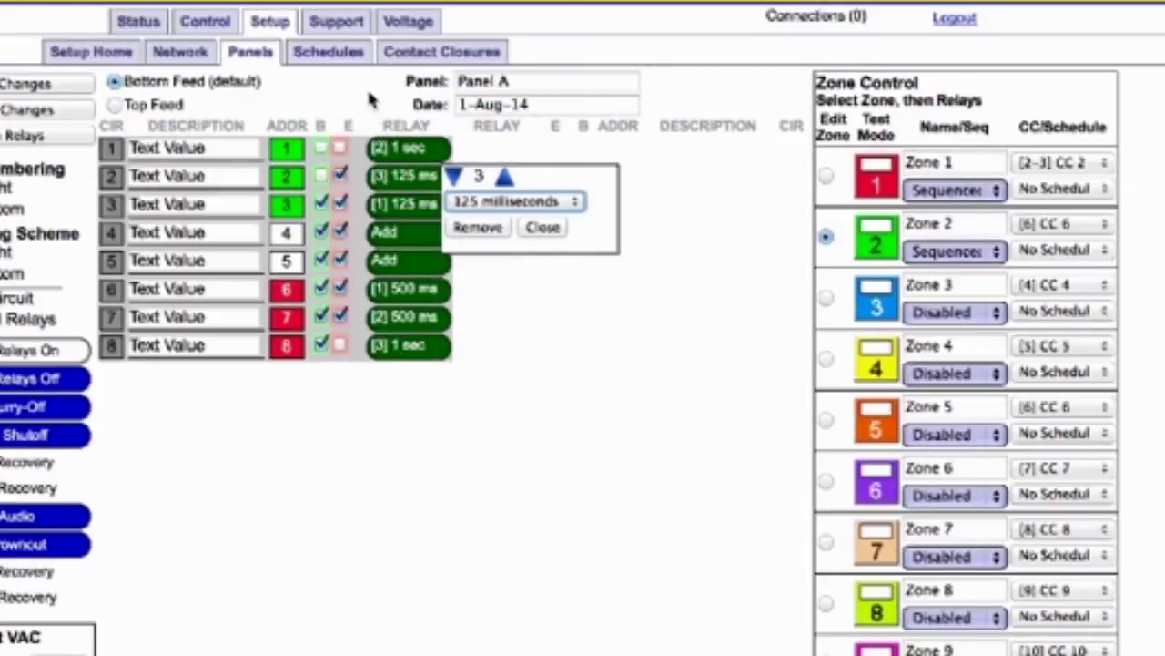
# Save the zone changes, then switch Zone 2 and Zone 1 off and Zone 2 back on
pyautogui.click(4, 84)
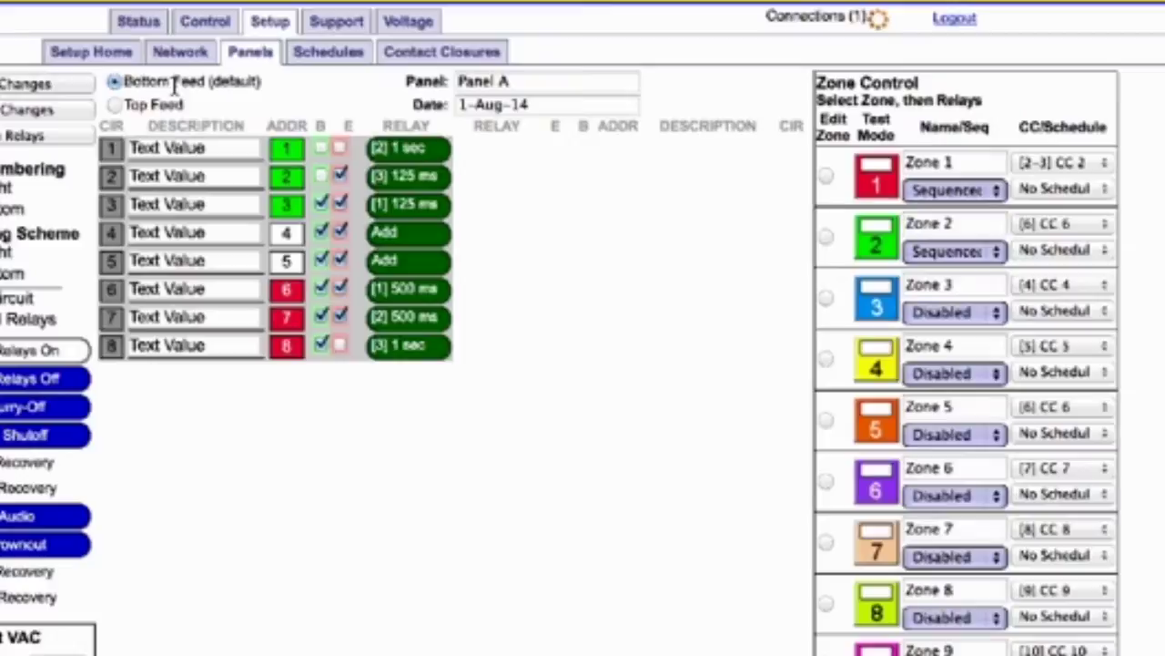
pyautogui.click(194, 26)
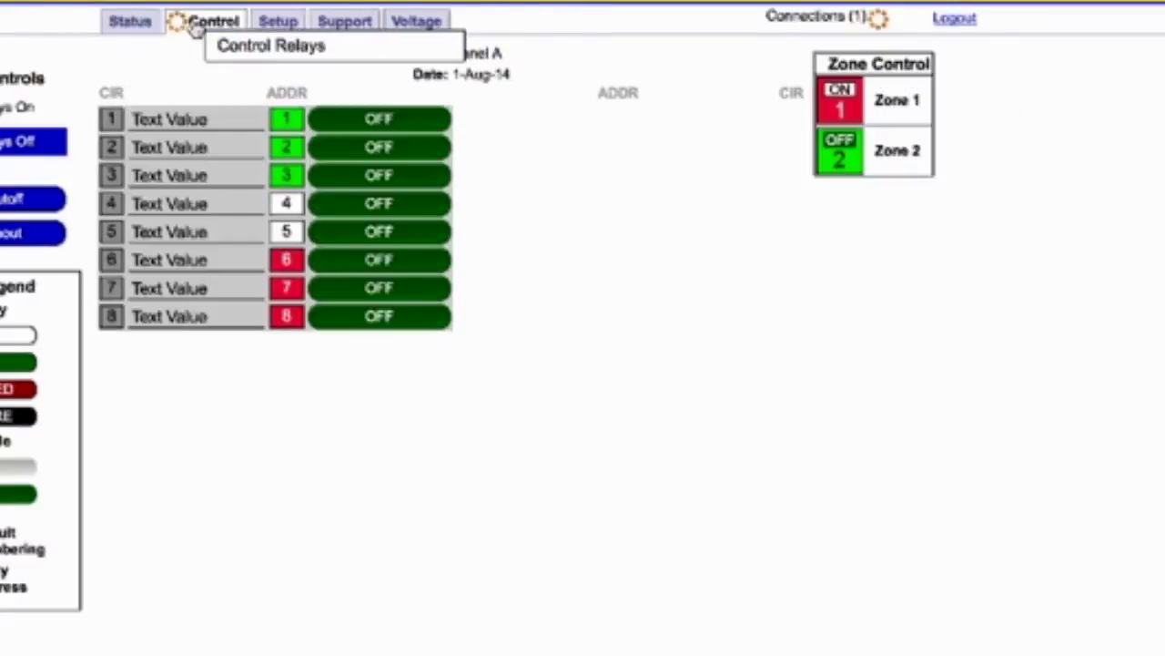
pyautogui.click(840, 157)
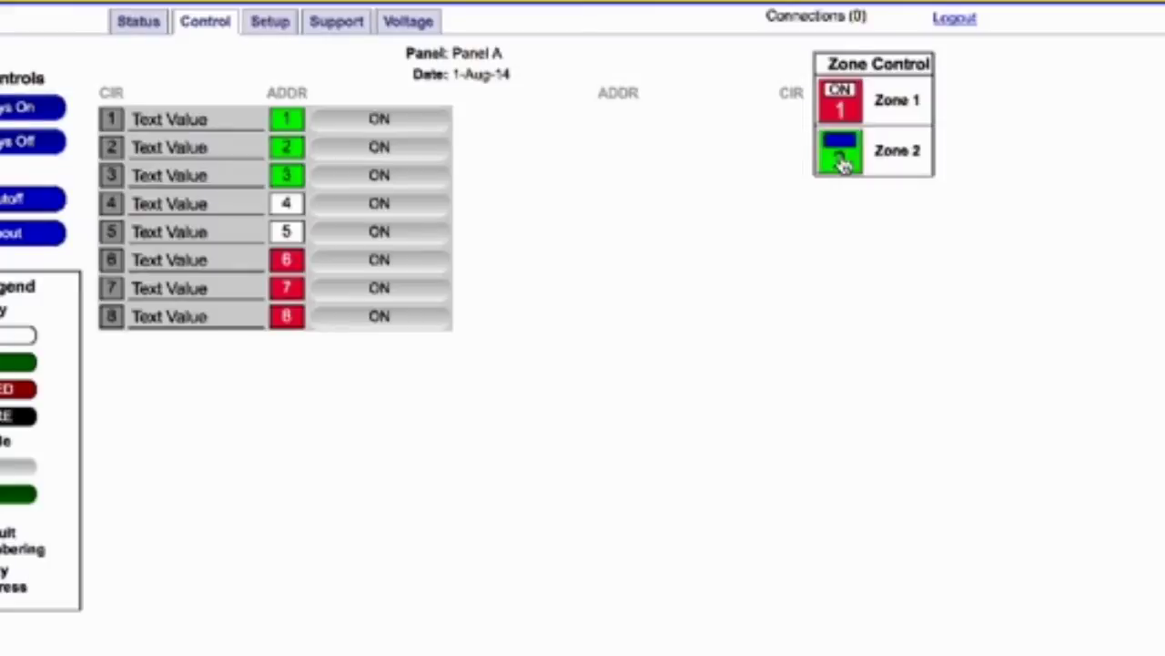
pyautogui.click(842, 162)
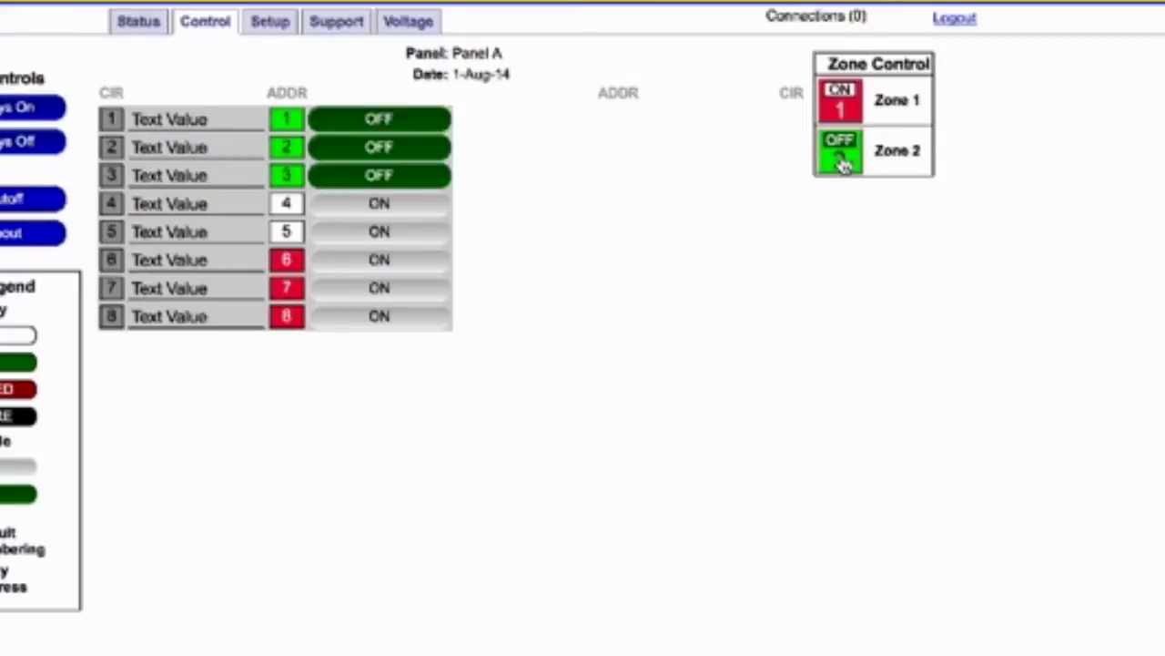
pyautogui.click(839, 102)
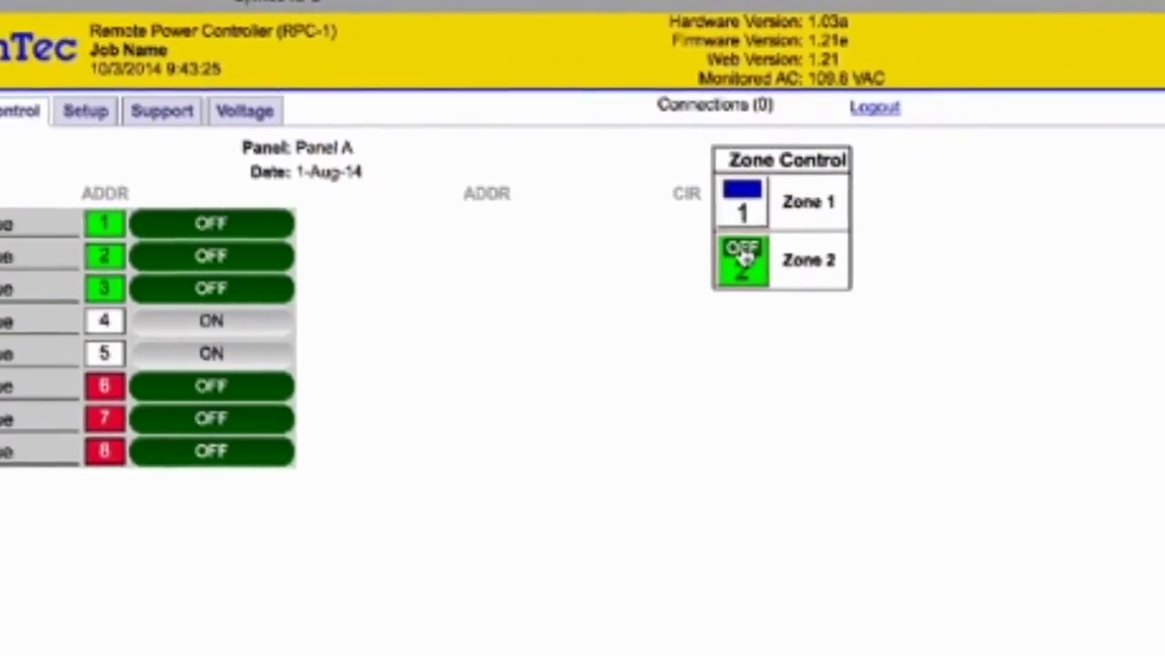
pyautogui.click(742, 260)
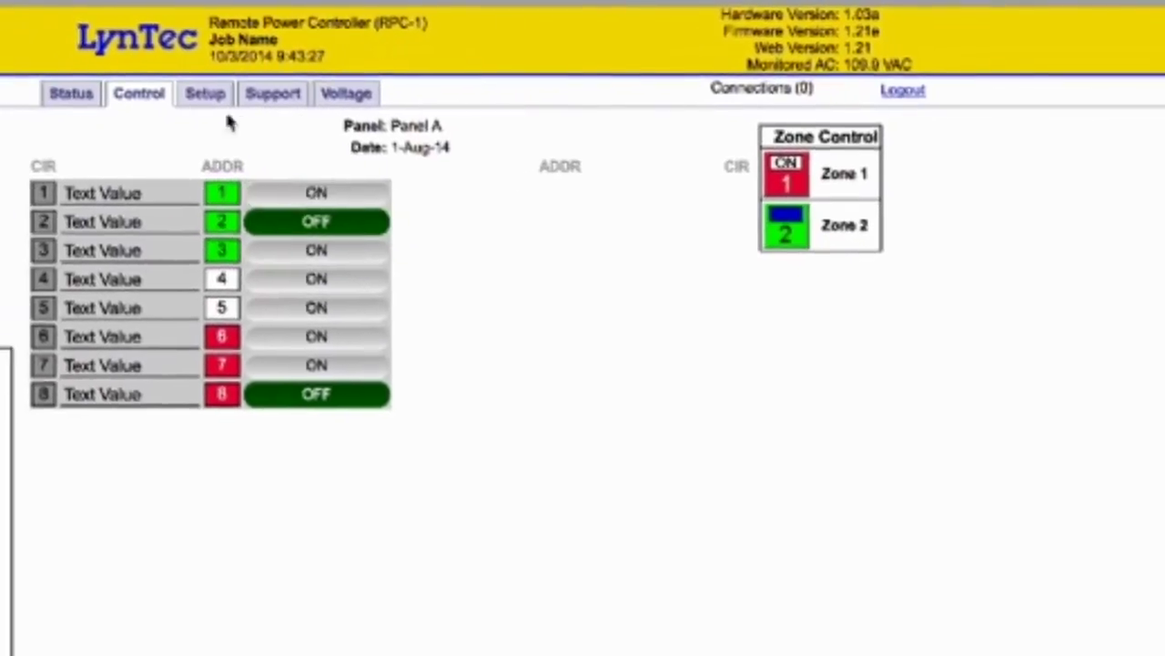
# Change Zone 3 from Disabled to Grouped and select it for relay editing
pyautogui.click(204, 93)
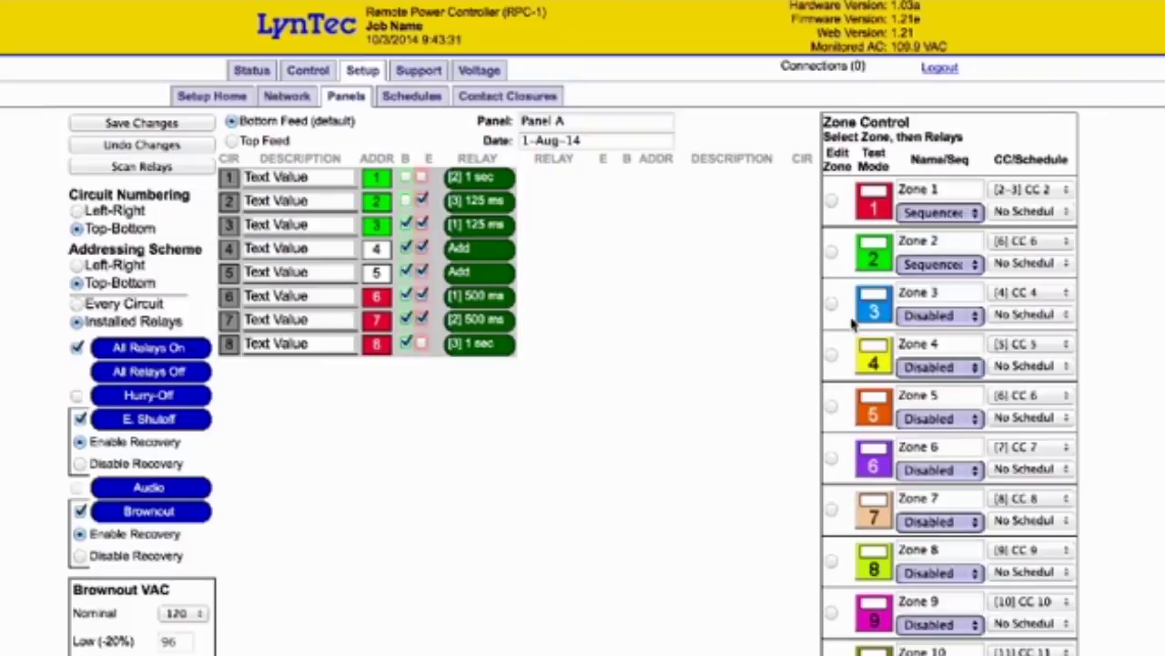
pyautogui.click(975, 314)
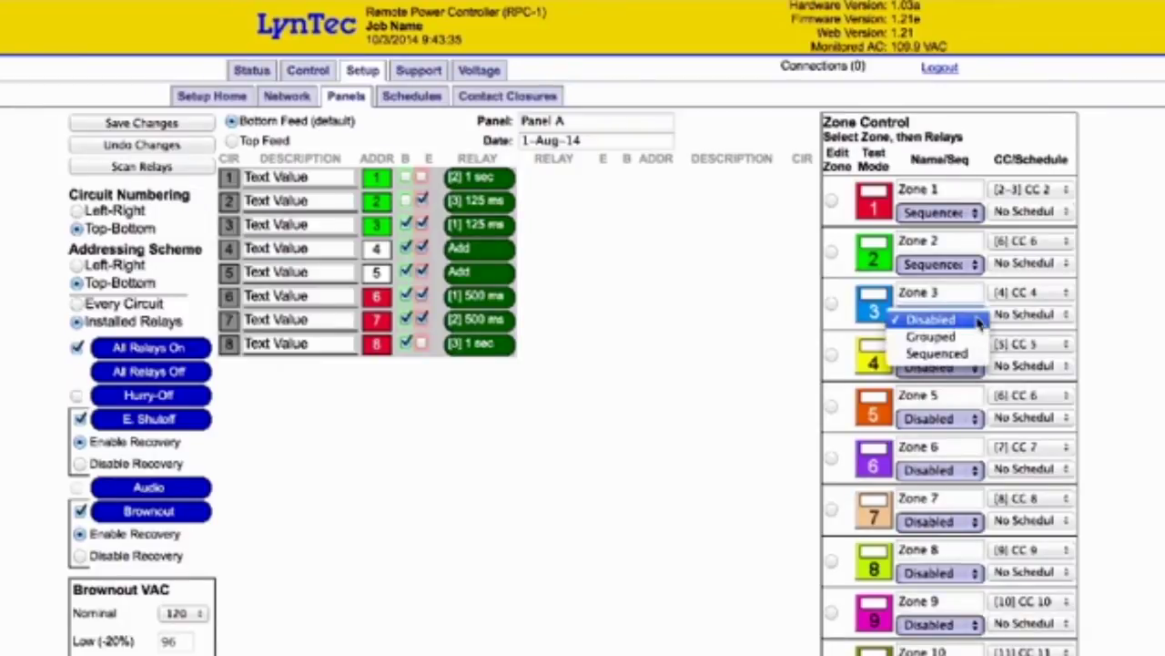
pyautogui.click(956, 338)
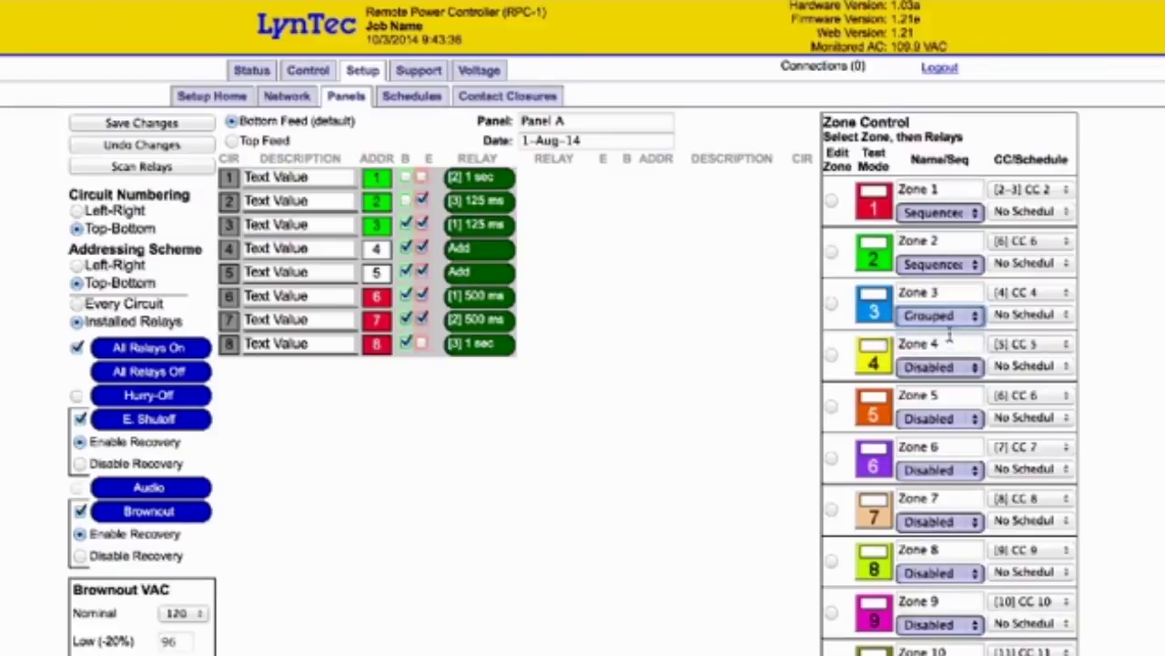
pyautogui.click(831, 302)
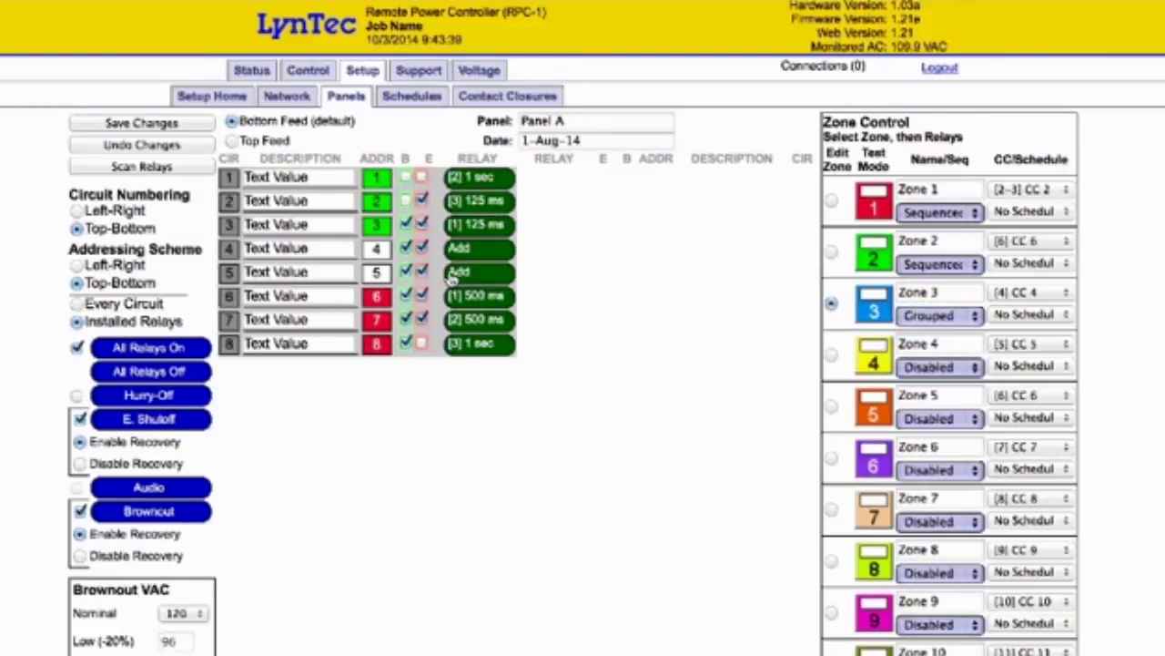
# Add relays 4, 5, 3 and 6 to Zone 3, confirming moves out of Zones 2 and 1
pyautogui.click(485, 258)
pyautogui.click(480, 273)
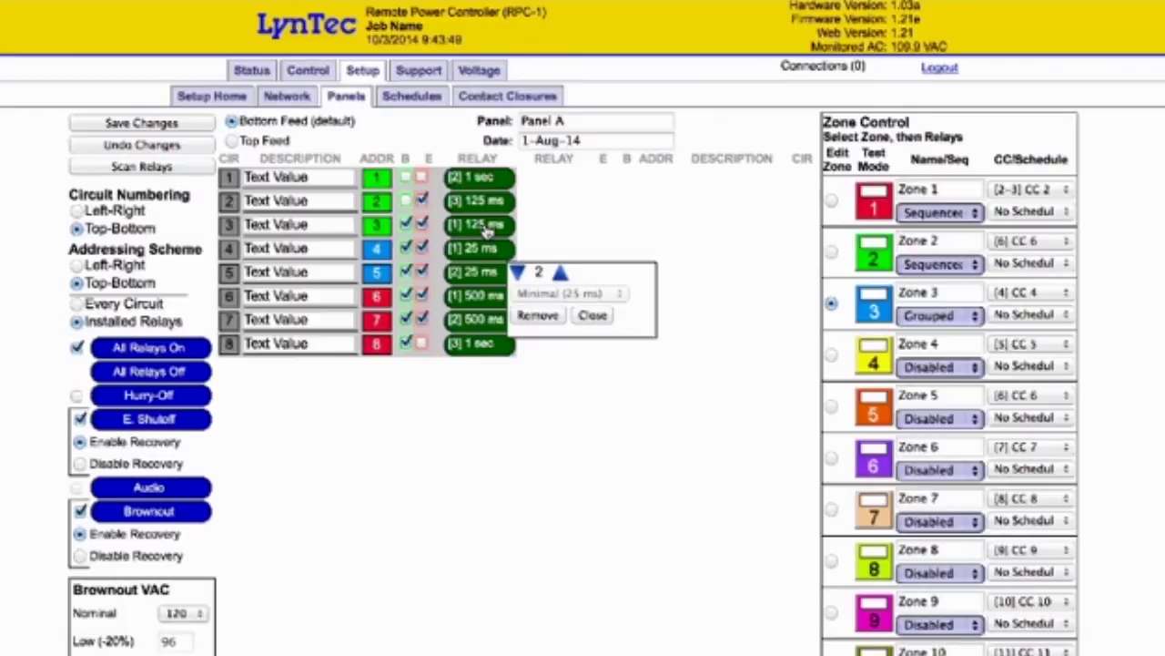
pyautogui.click(487, 225)
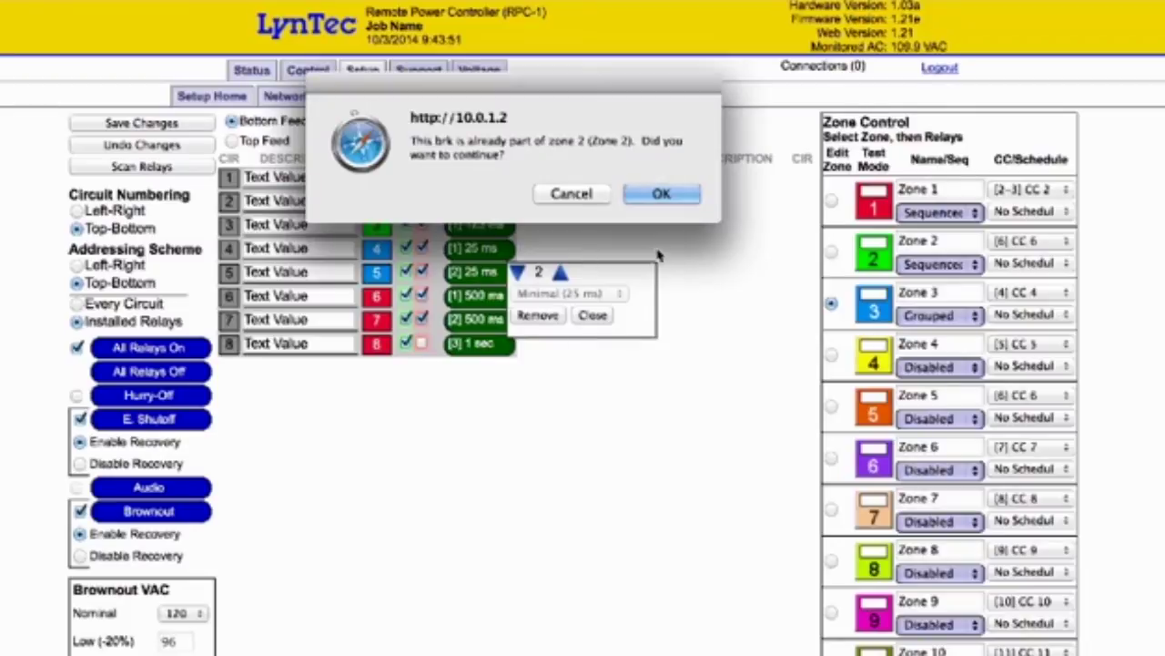
pyautogui.click(663, 193)
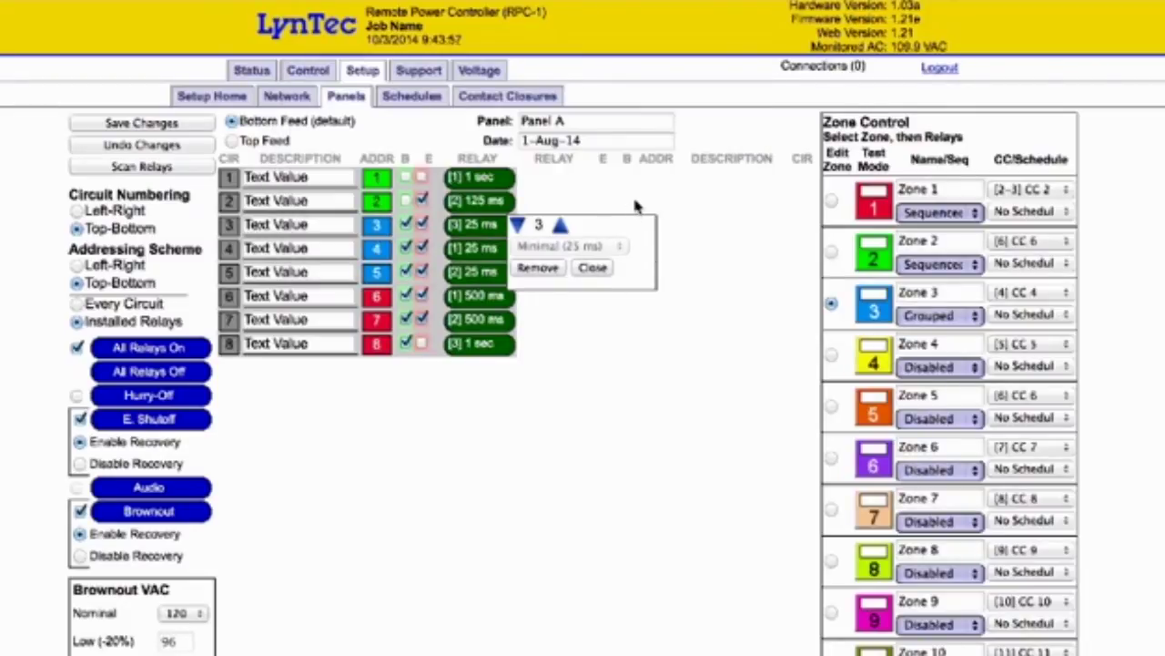
pyautogui.click(472, 300)
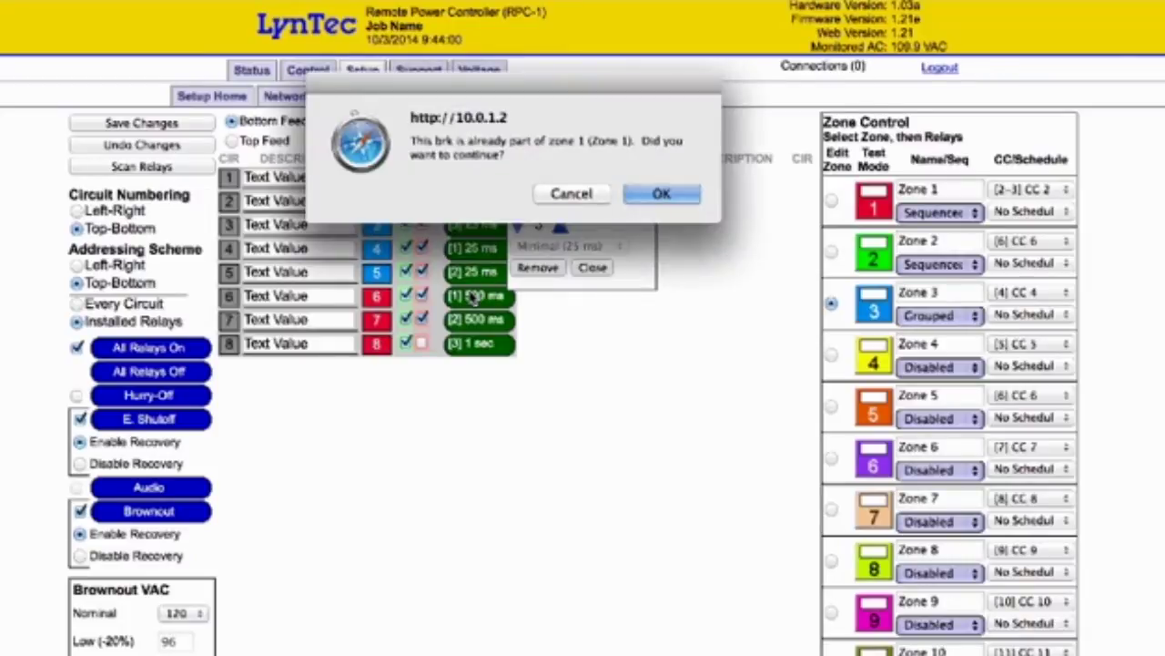
pyautogui.click(652, 195)
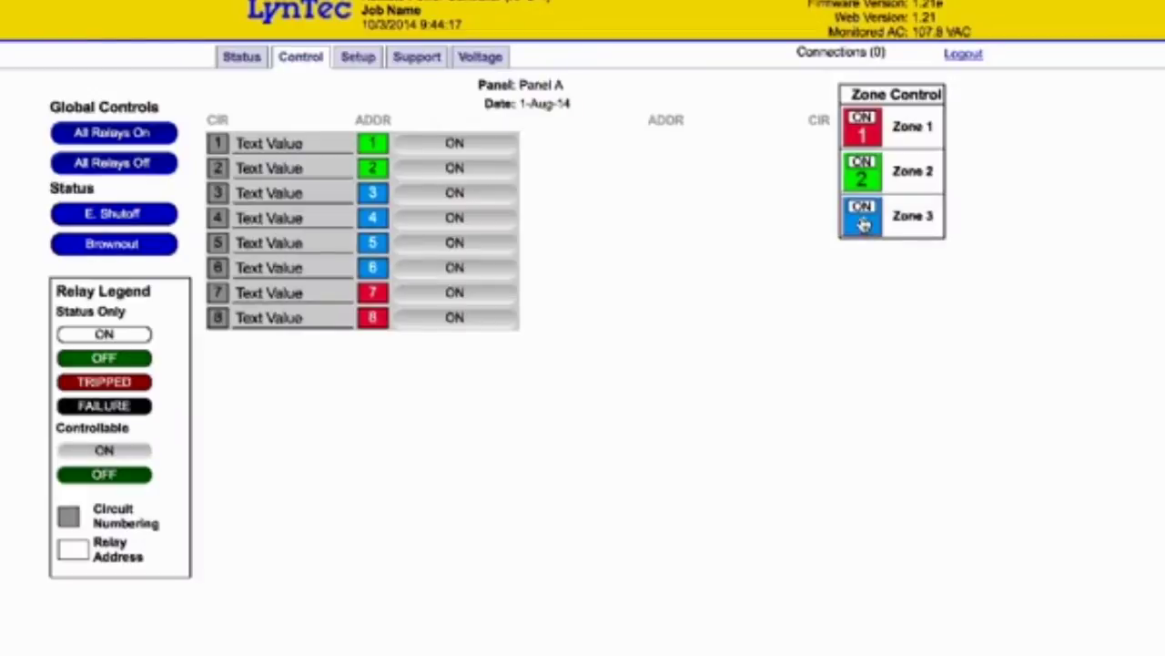
pyautogui.click(864, 224)
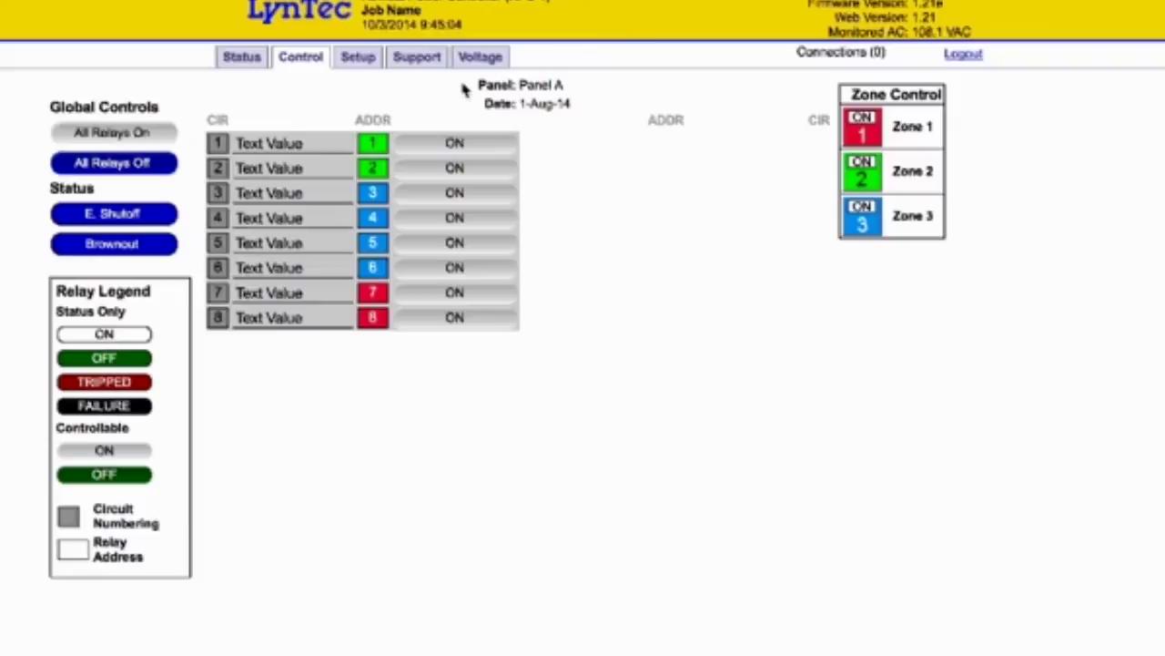
pyautogui.click(358, 57)
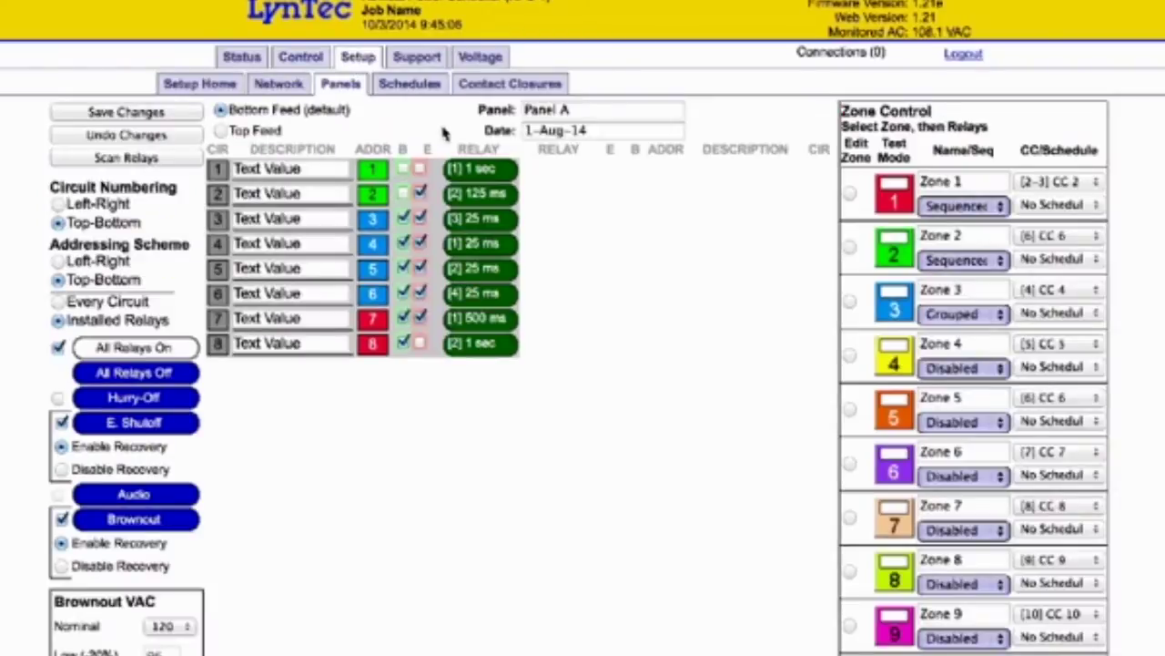
# Set Schedule 1's weekday on time to 6:15 am
pyautogui.click(410, 83)
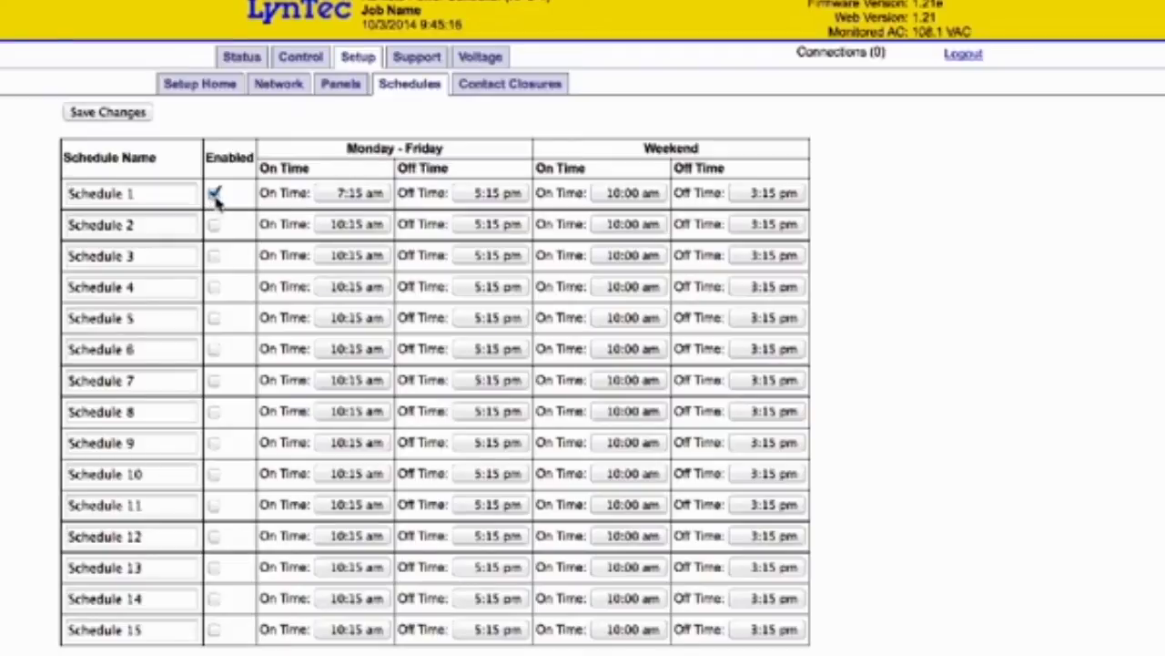
pyautogui.click(375, 199)
pyautogui.click(388, 206)
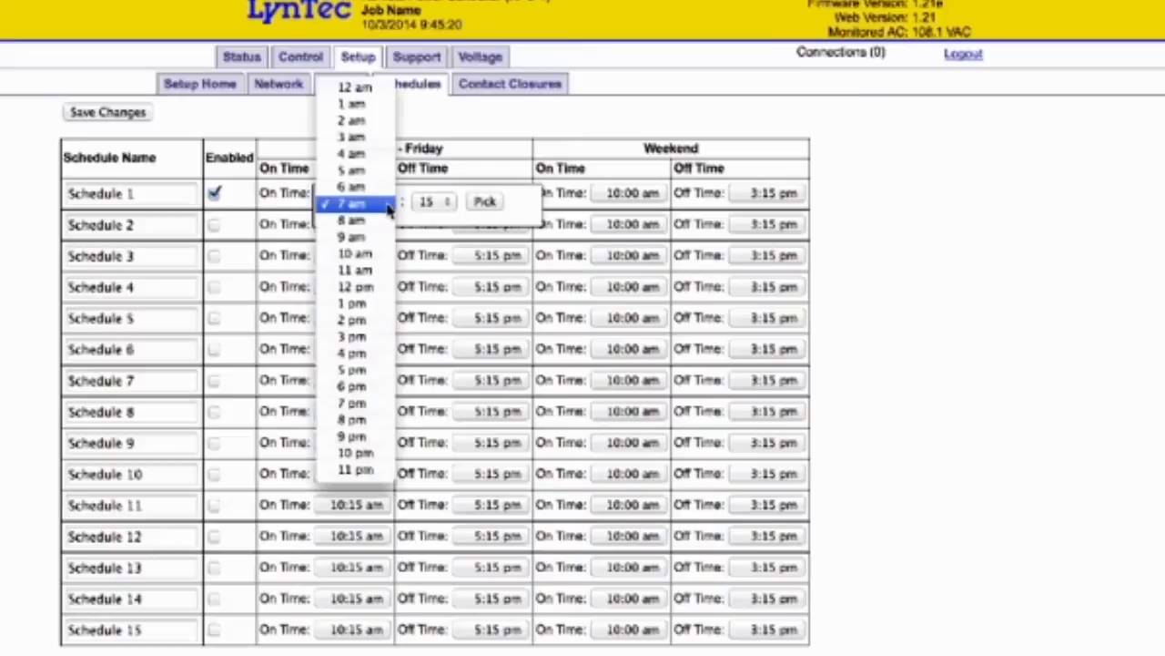
pyautogui.click(374, 195)
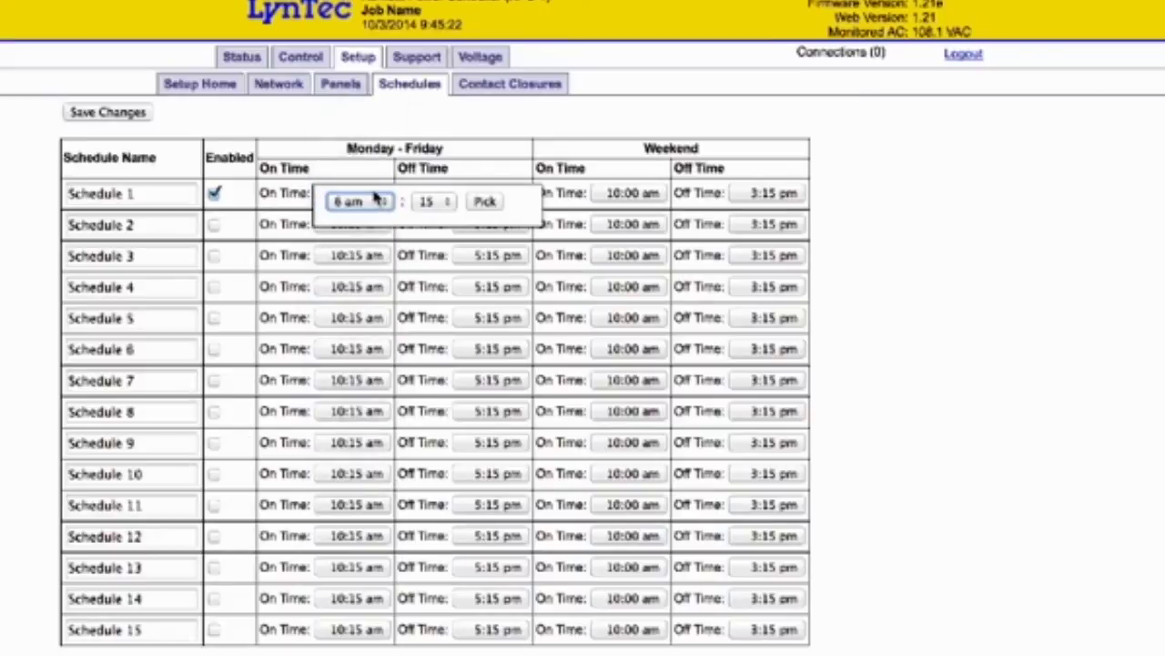
pyautogui.click(108, 114)
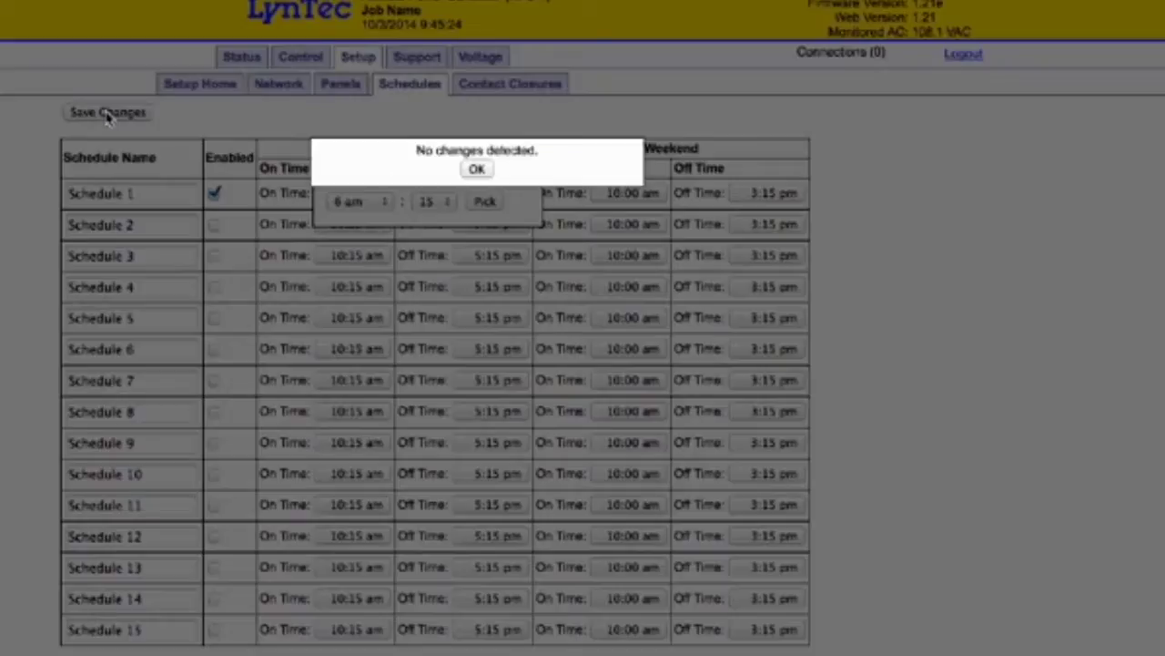
pyautogui.click(479, 169)
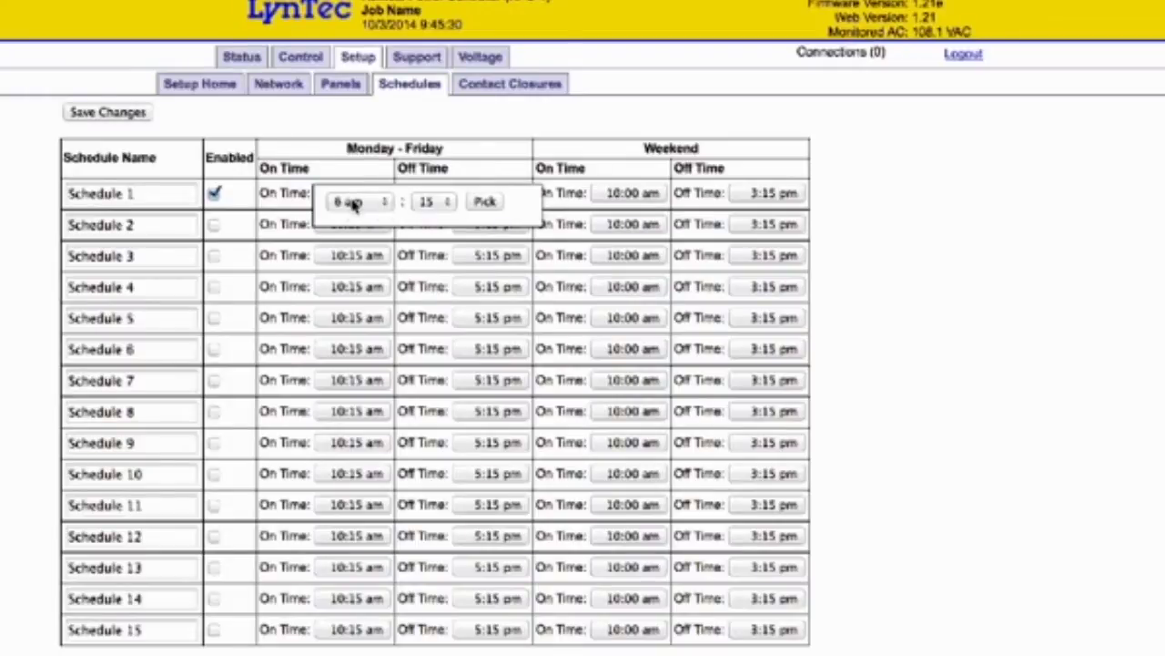
pyautogui.click(485, 202)
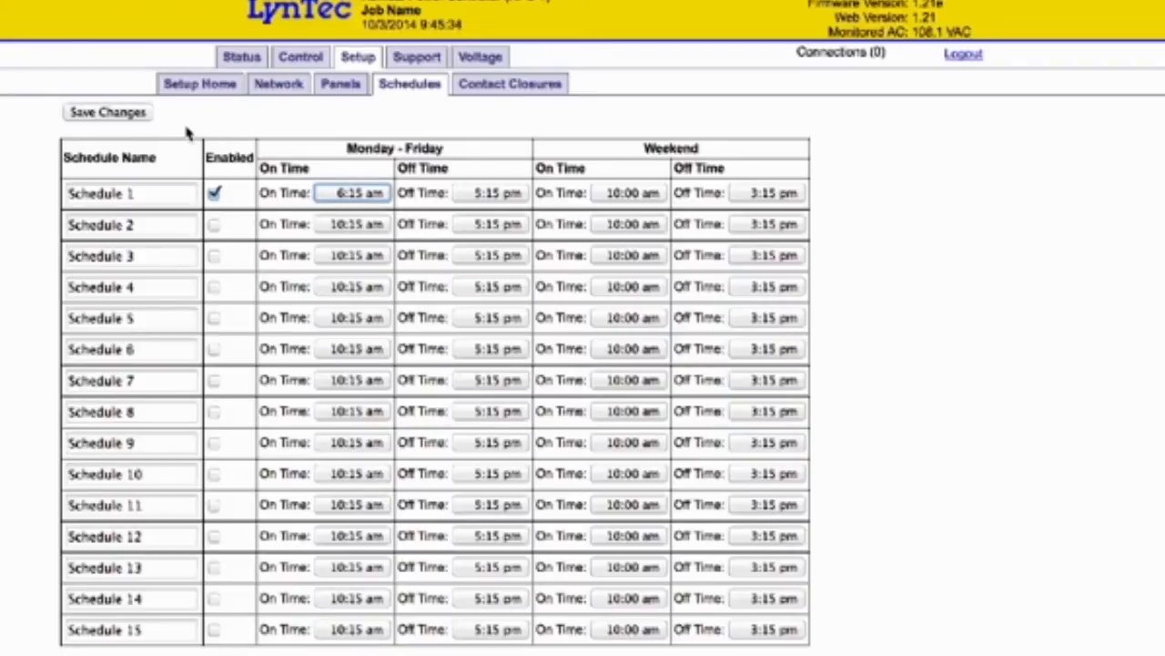
# Save the schedule and return to the Panels setup page
pyautogui.click(107, 112)
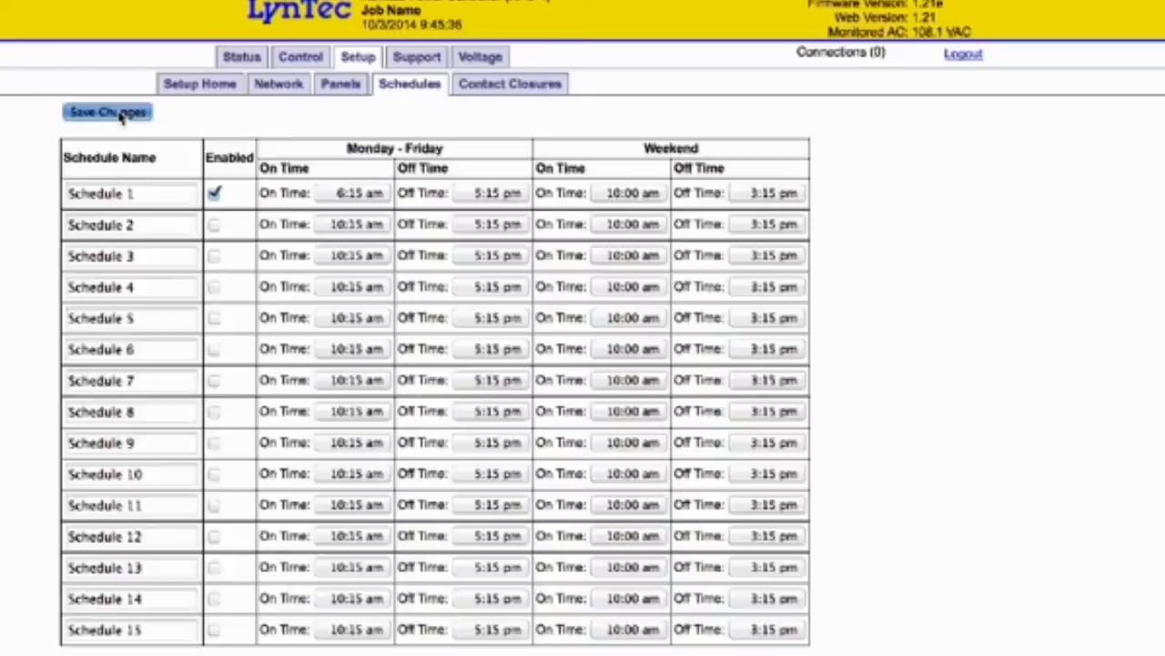
pyautogui.moveTo(290, 66)
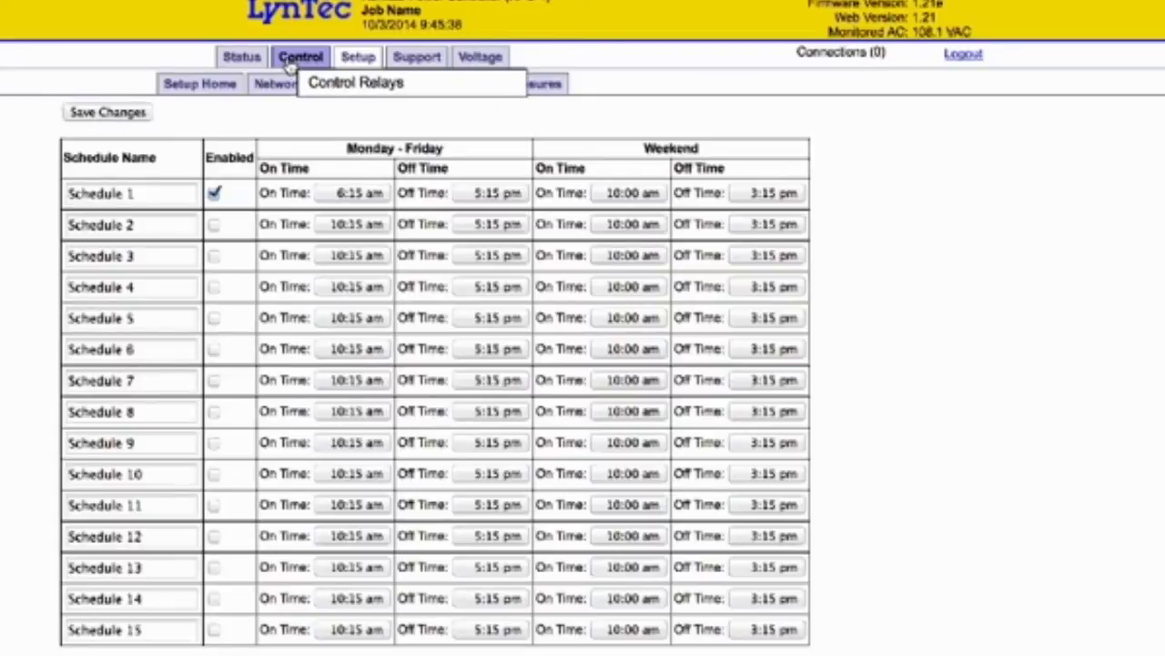
pyautogui.click(339, 85)
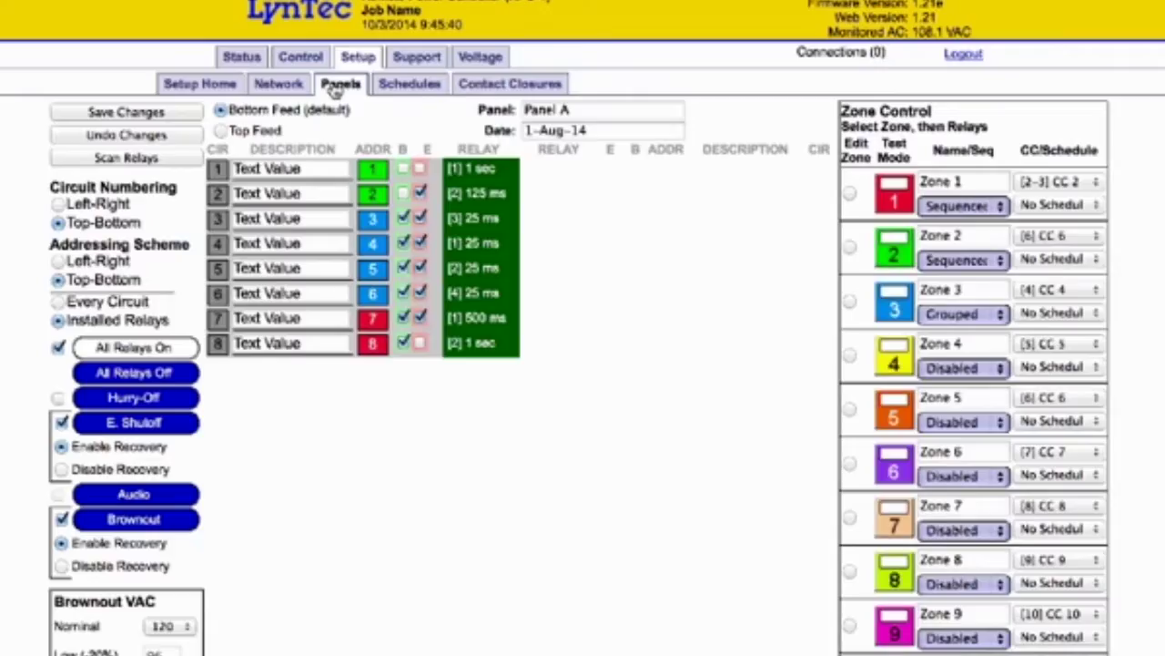
# Set Zone 1's schedule to [1] Schedule 1, then head for Contact Closures
pyautogui.click(1097, 205)
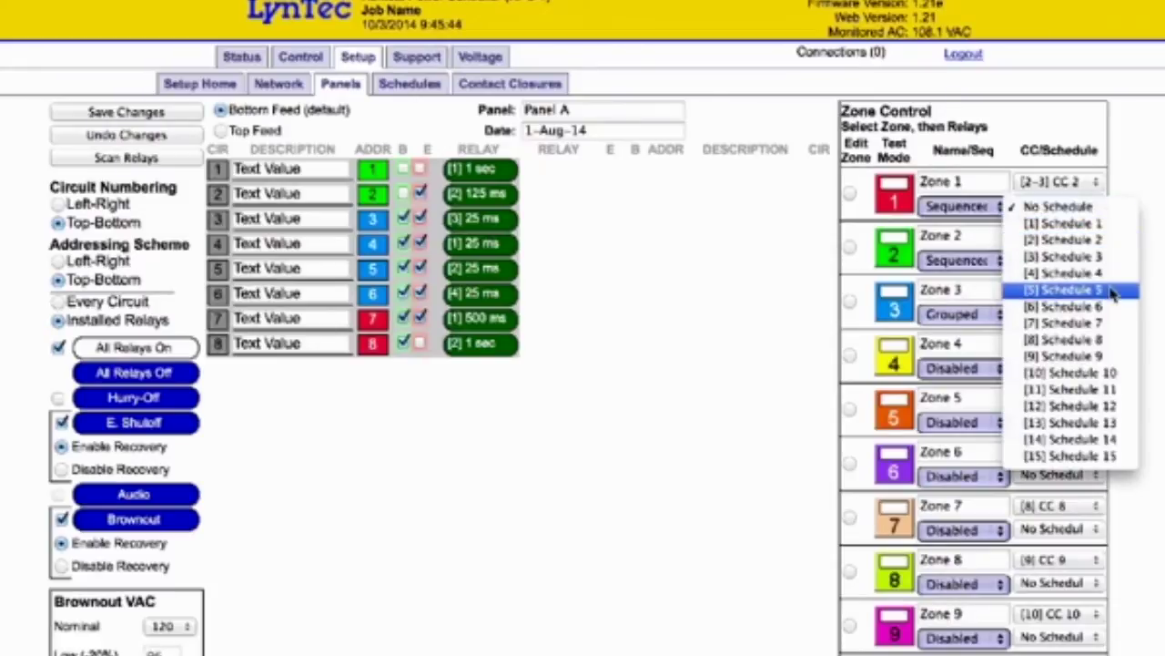
pyautogui.click(1094, 227)
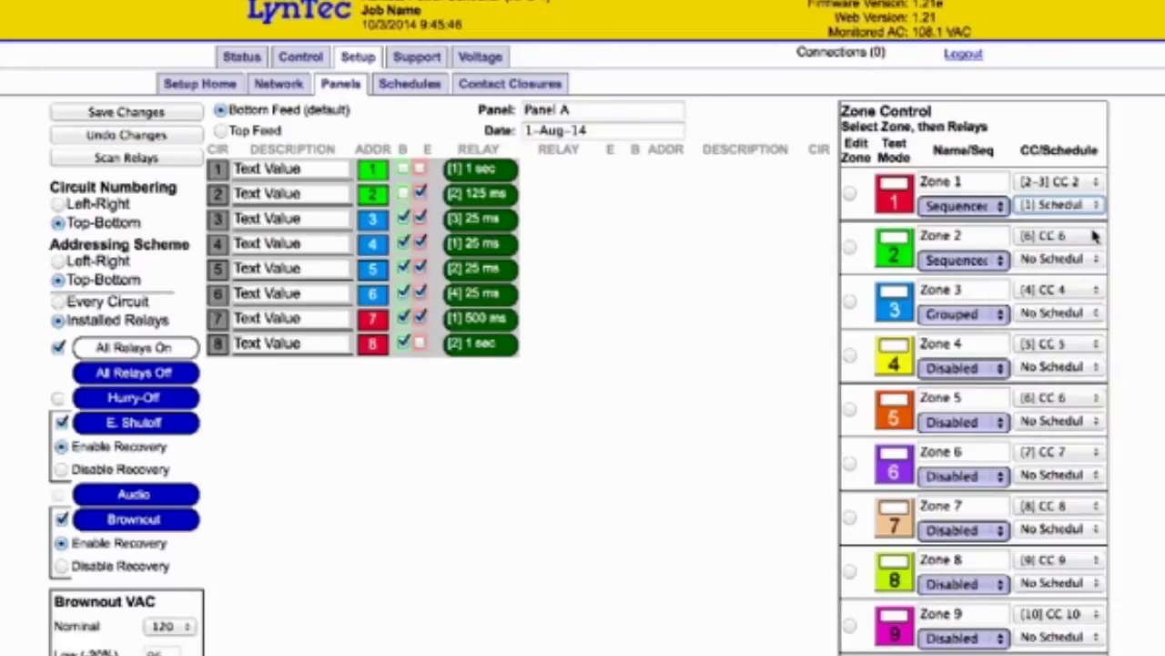
pyautogui.click(485, 86)
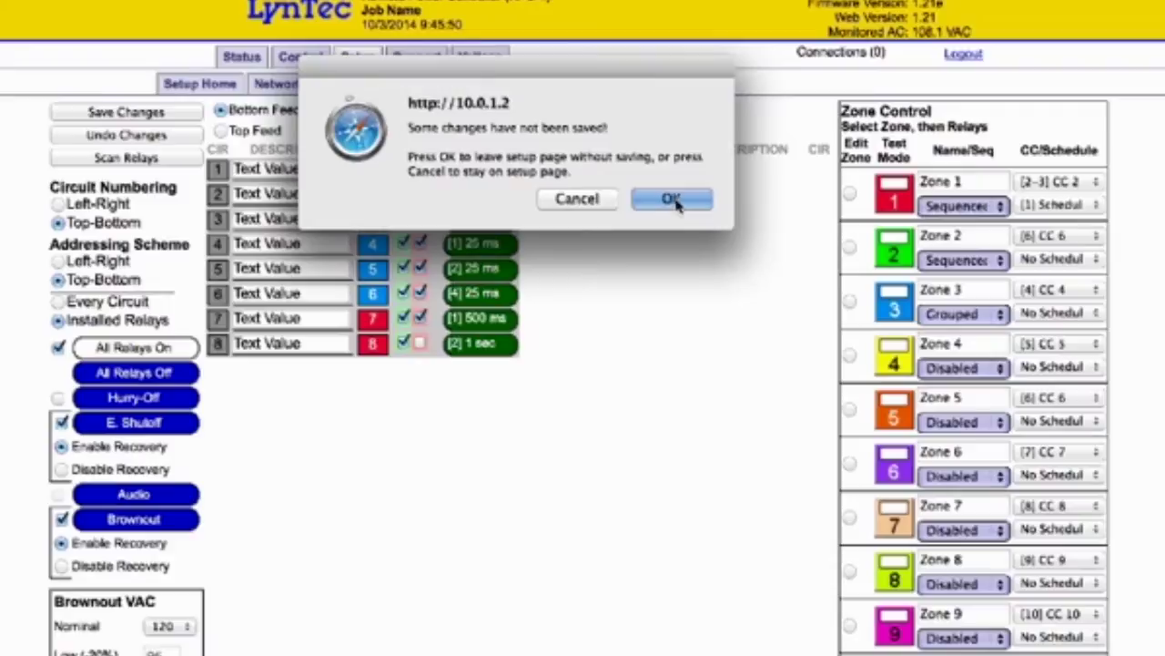
# Leave setup without saving, change CC 6 from Momentary Toggle to Maintain N.C., and save
pyautogui.click(674, 201)
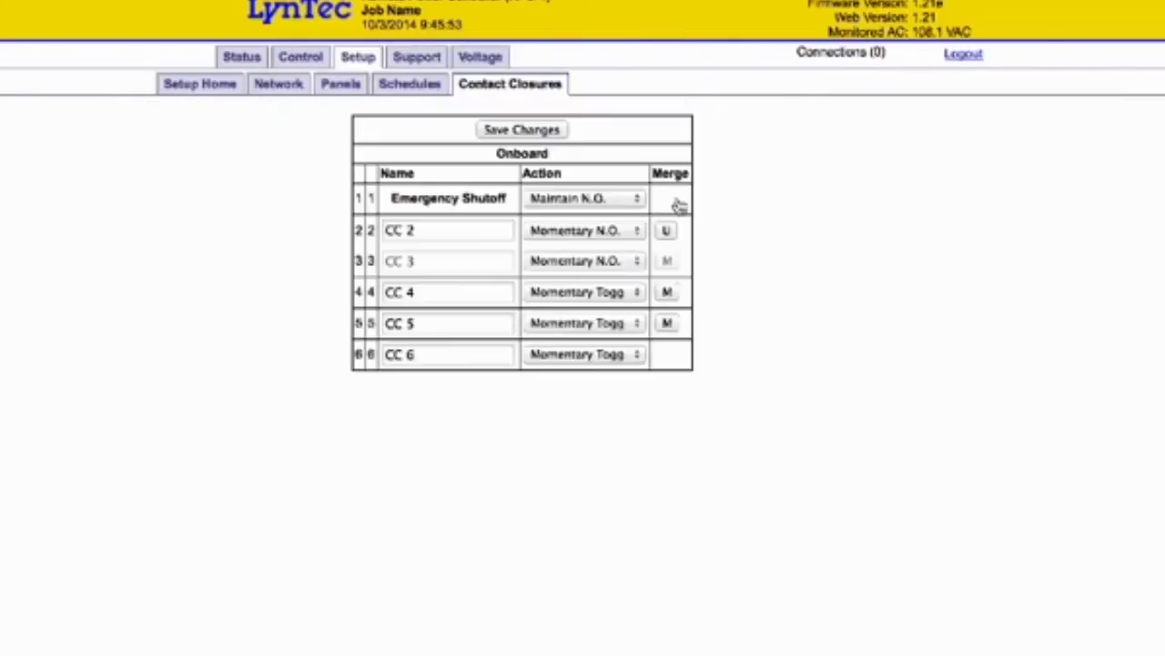
pyautogui.click(350, 86)
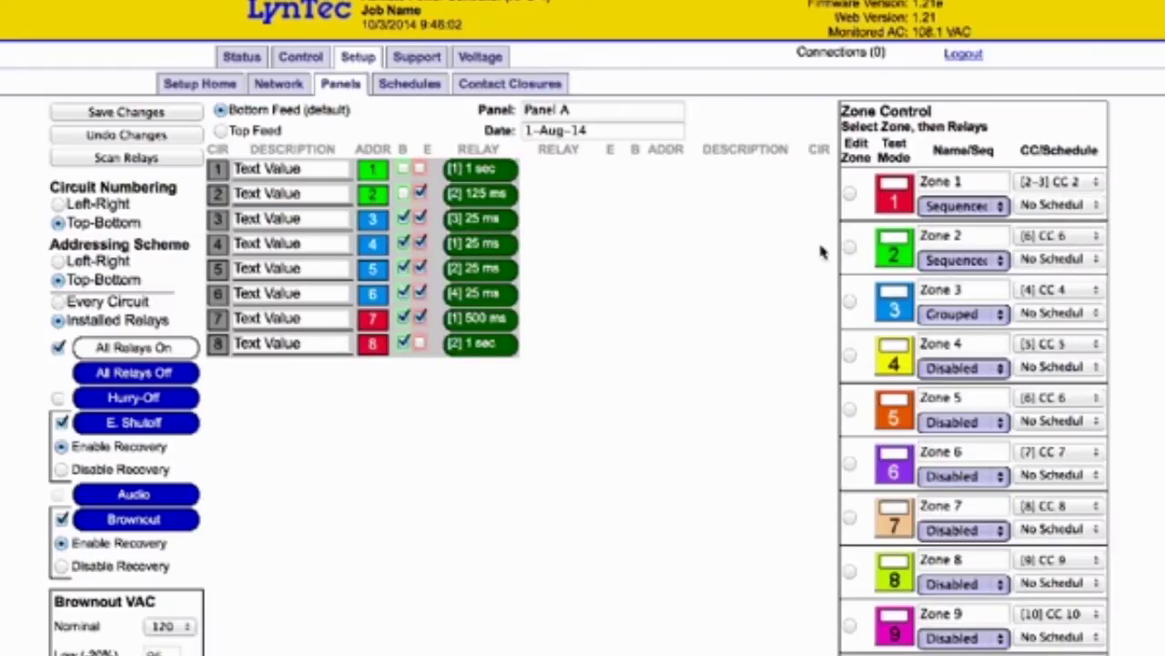
pyautogui.click(502, 85)
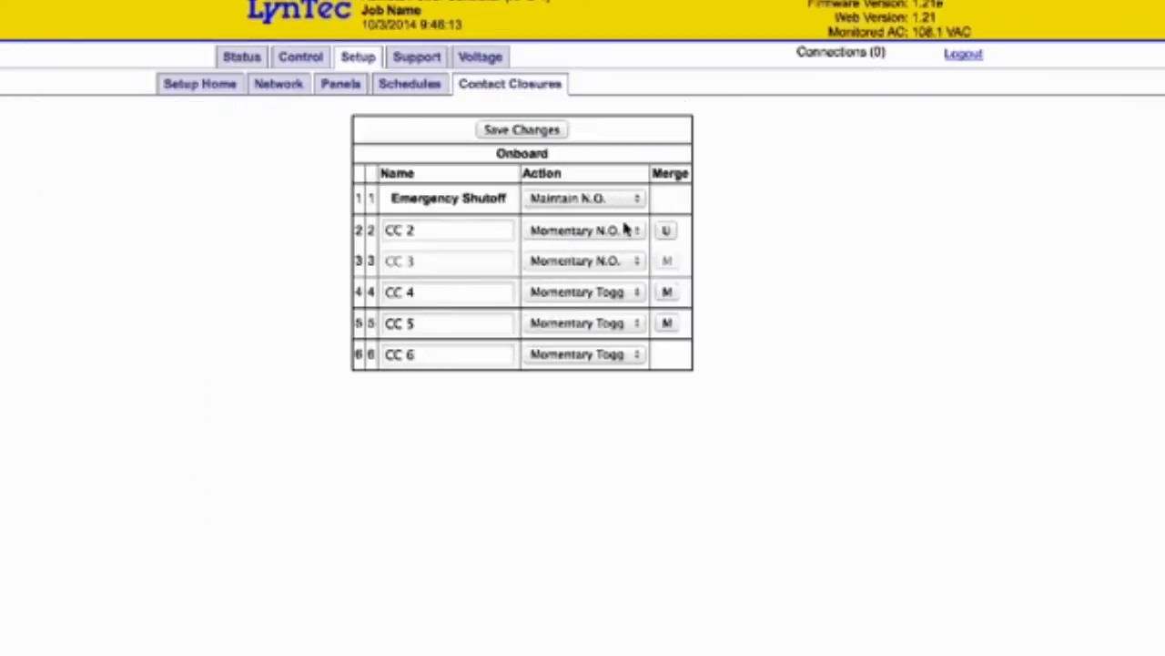
pyautogui.click(639, 357)
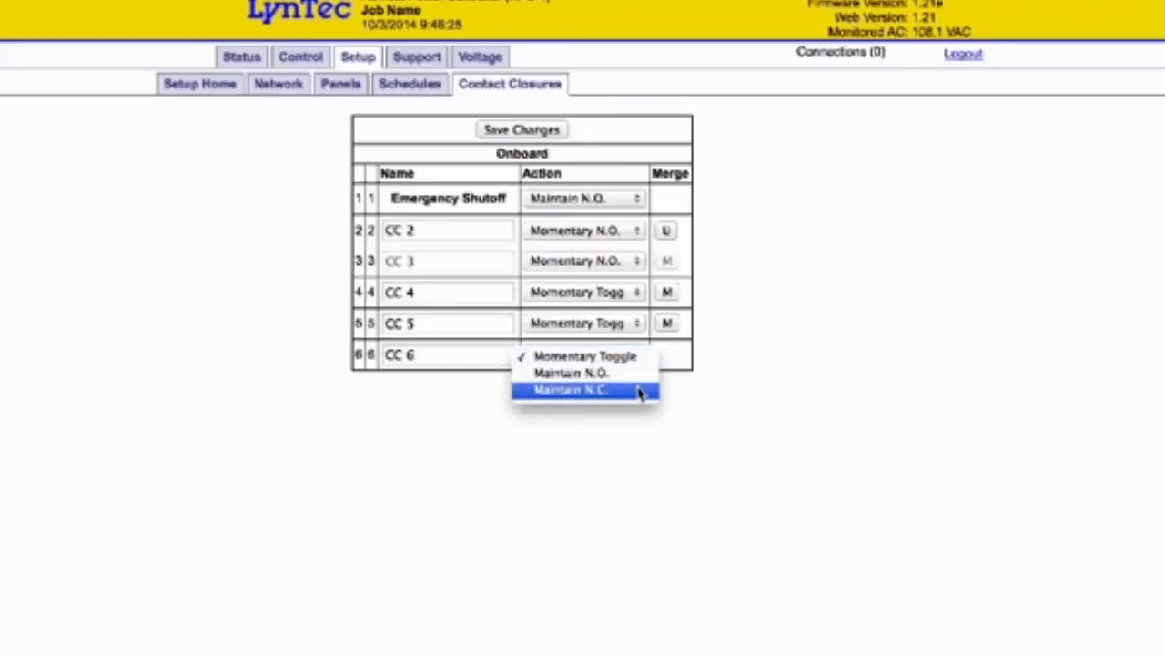
pyautogui.click(640, 392)
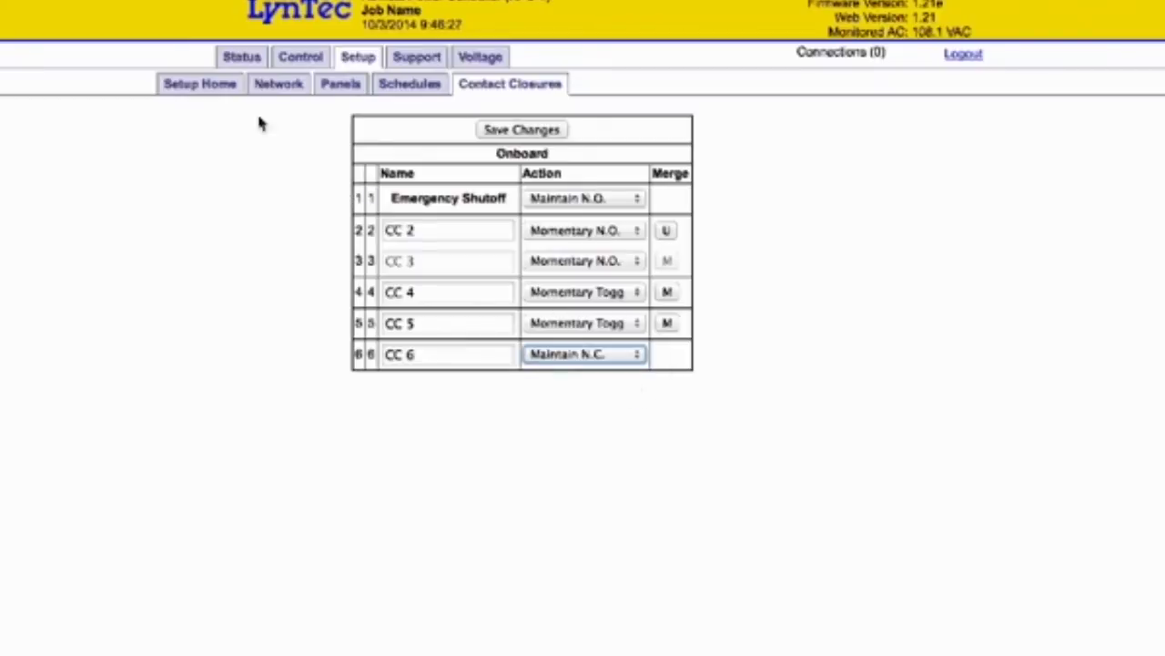
pyautogui.click(537, 135)
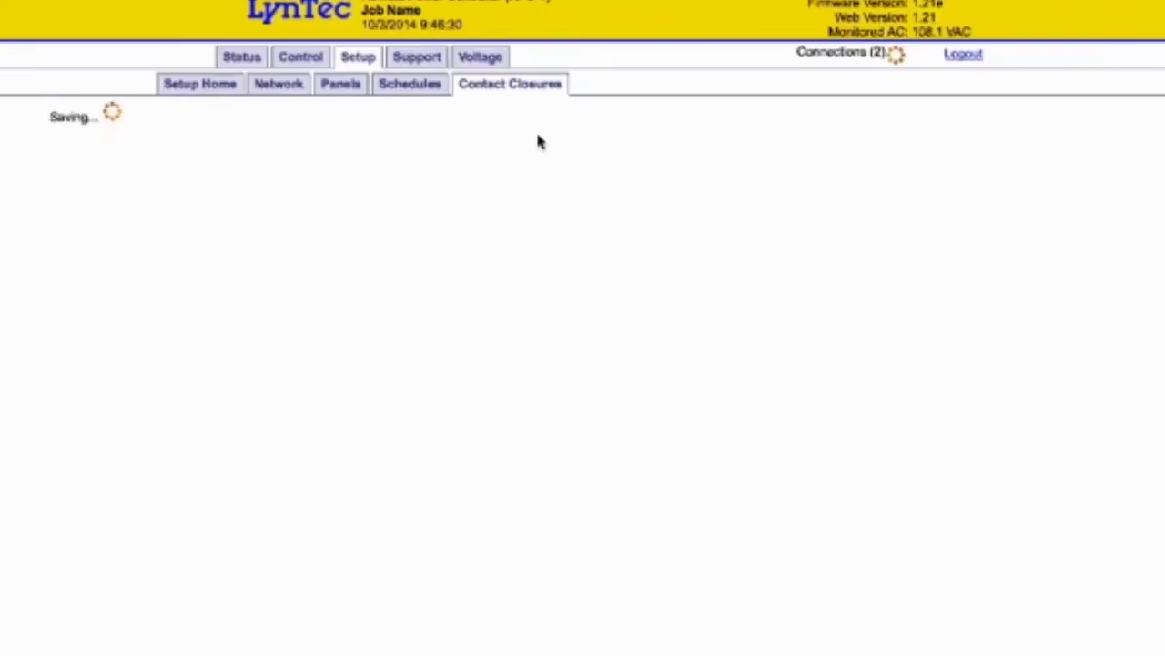
# Return to Panels and expand Zone 2's CC/Schedule dropdown, currently set to CC 6
pyautogui.click(340, 84)
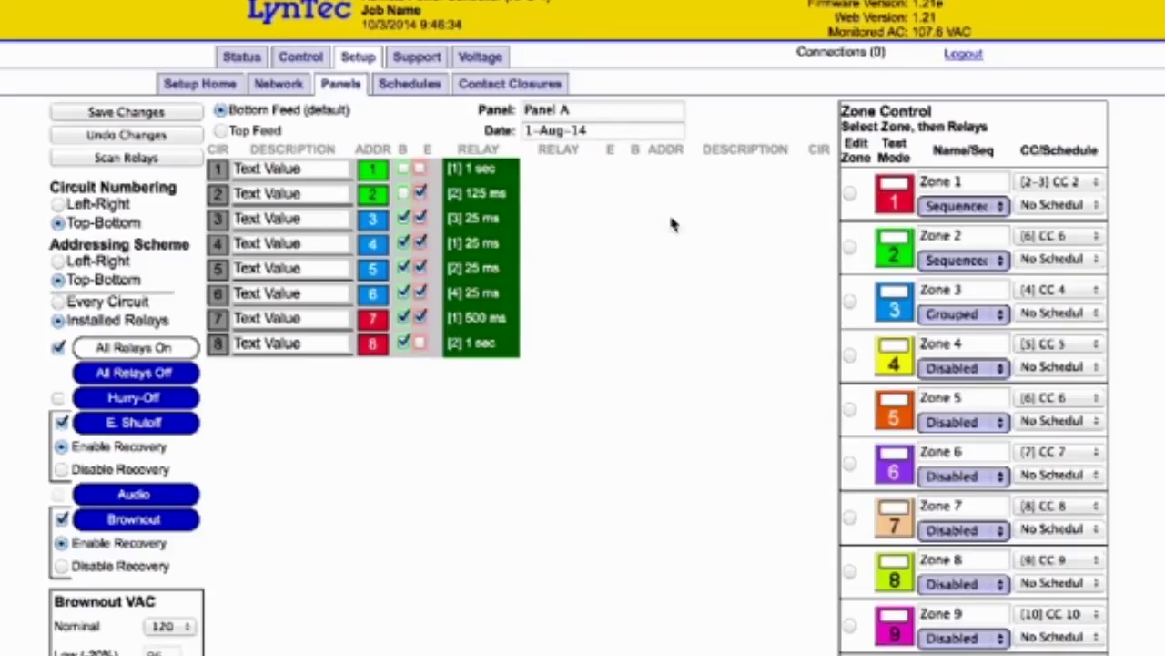
pyautogui.click(1098, 239)
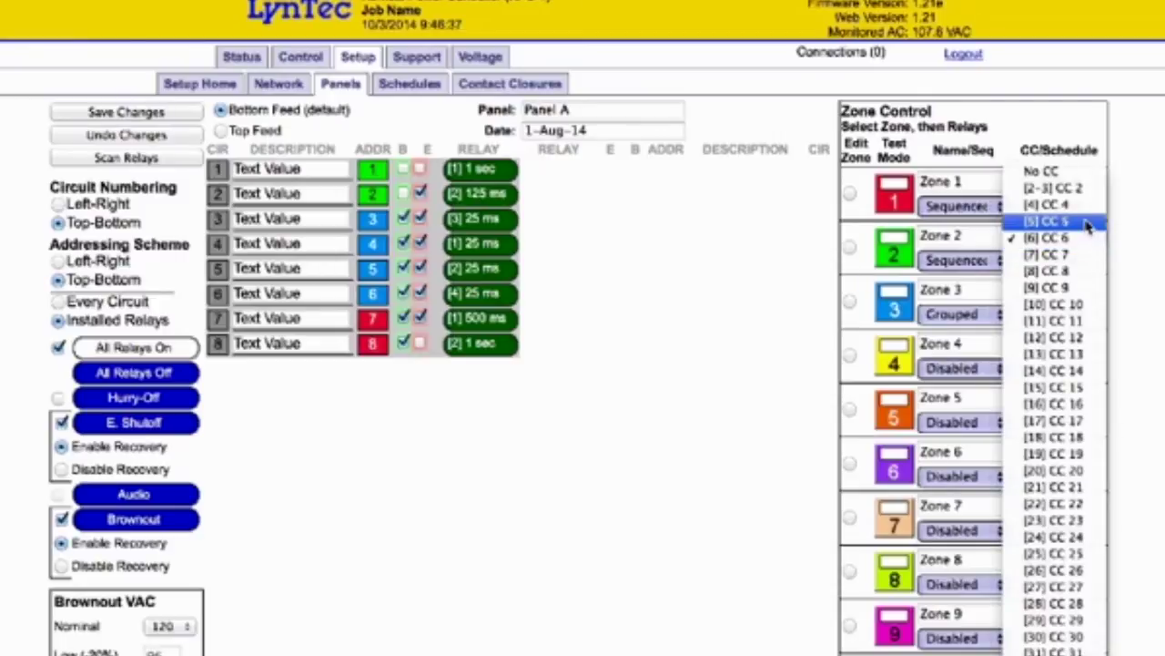